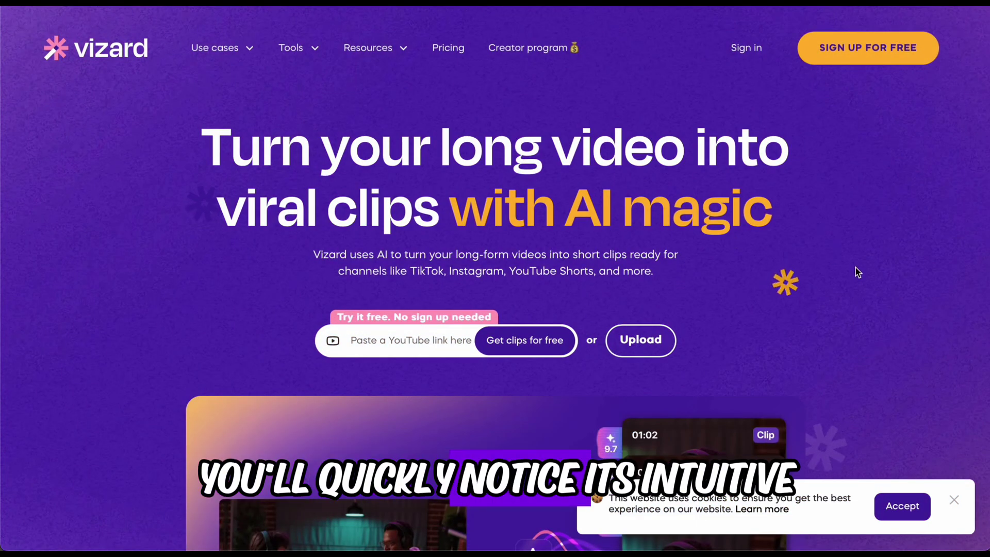
- Scroll the Vizard homepage past the AI features, How Vizard works and testimonials to the footer
scroll(851, 300, "down", 8)
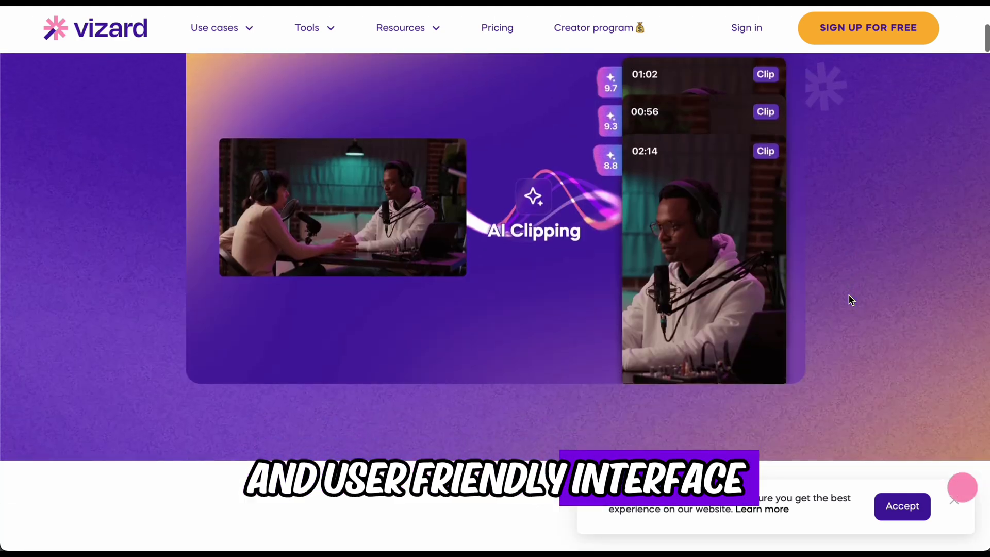
scroll(851, 300, "down", 7)
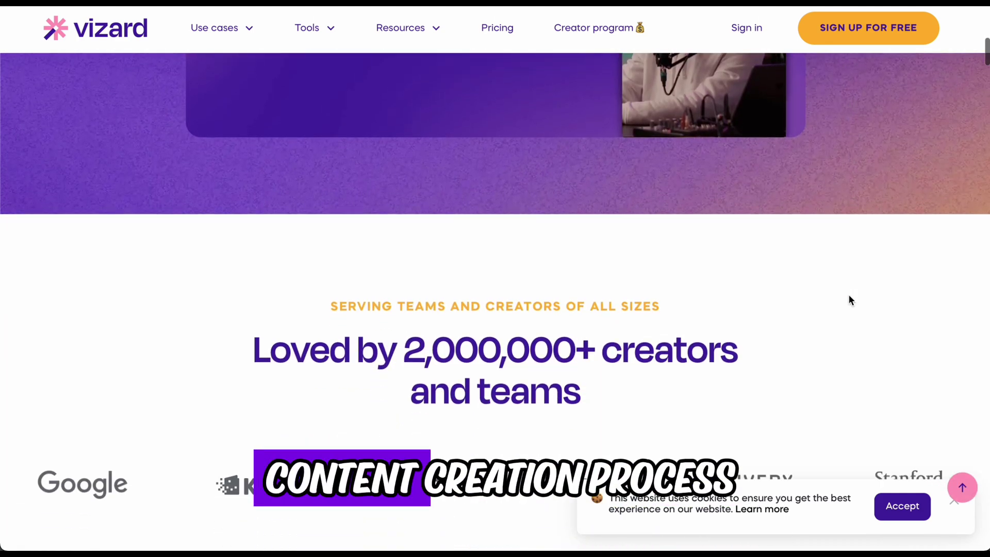
scroll(850, 300, "down", 10)
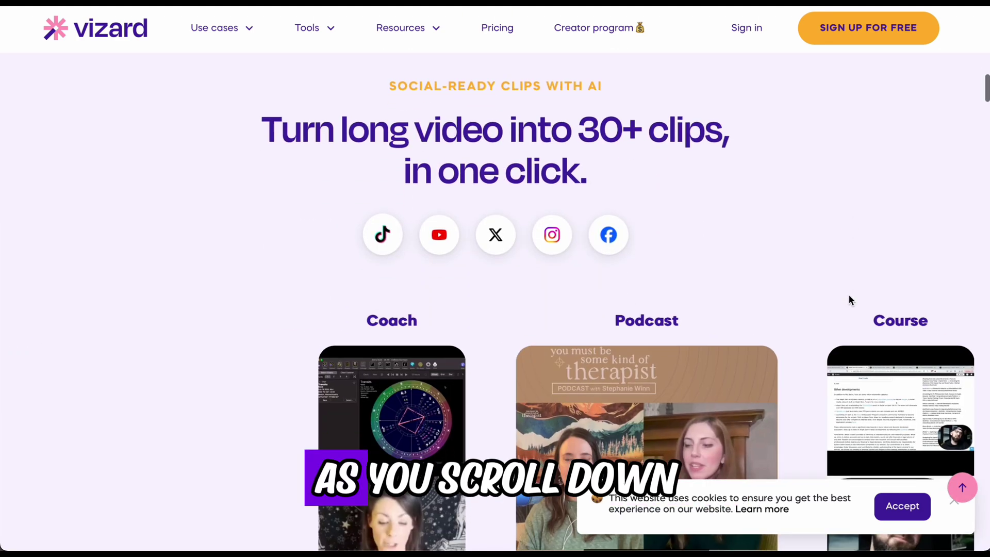
scroll(848, 296, "down", 5)
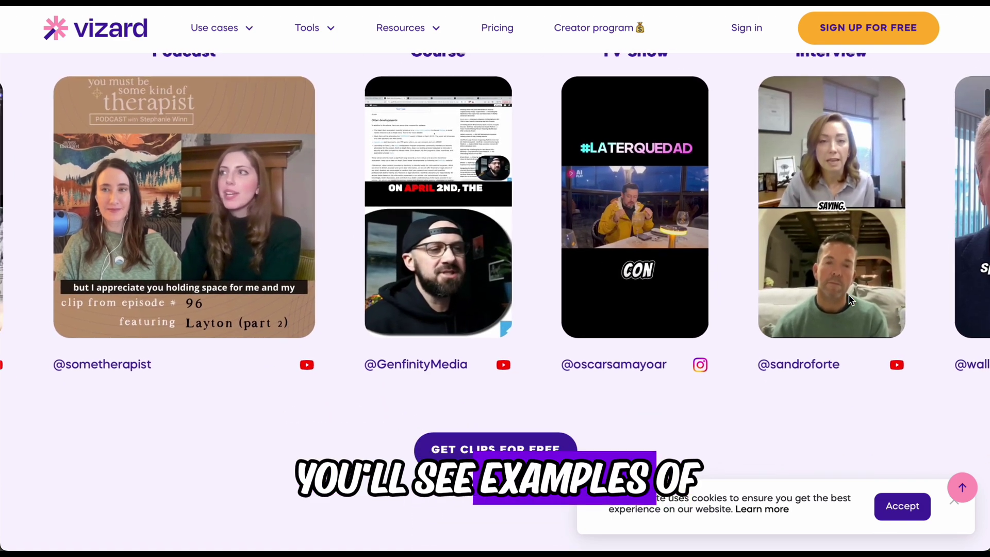
scroll(848, 297, "down", 7)
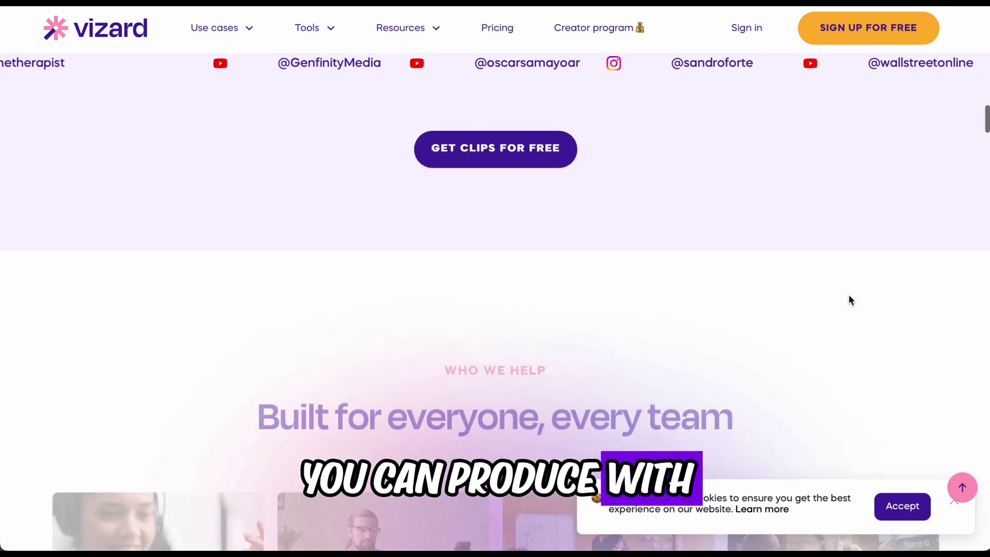
scroll(849, 296, "down", 7)
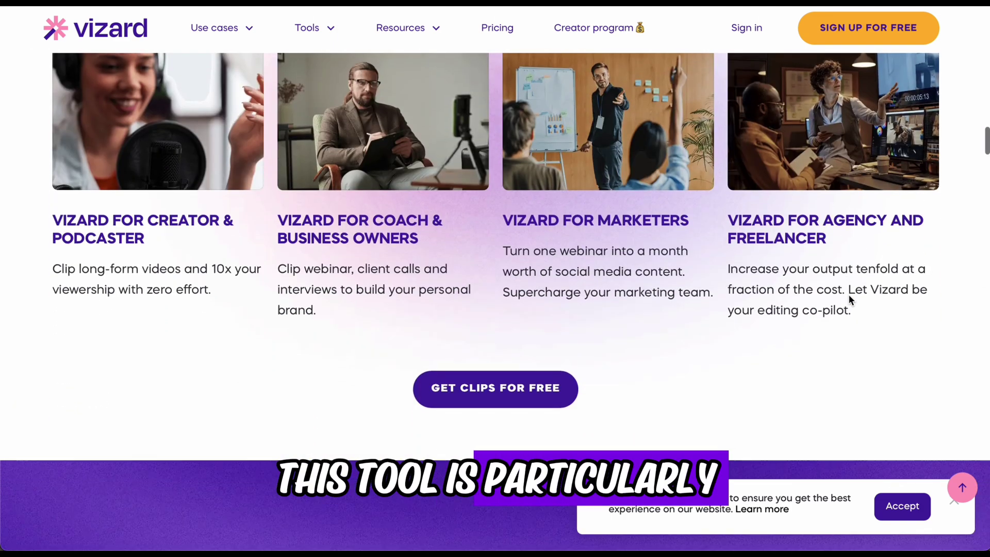
scroll(849, 299, "down", 10)
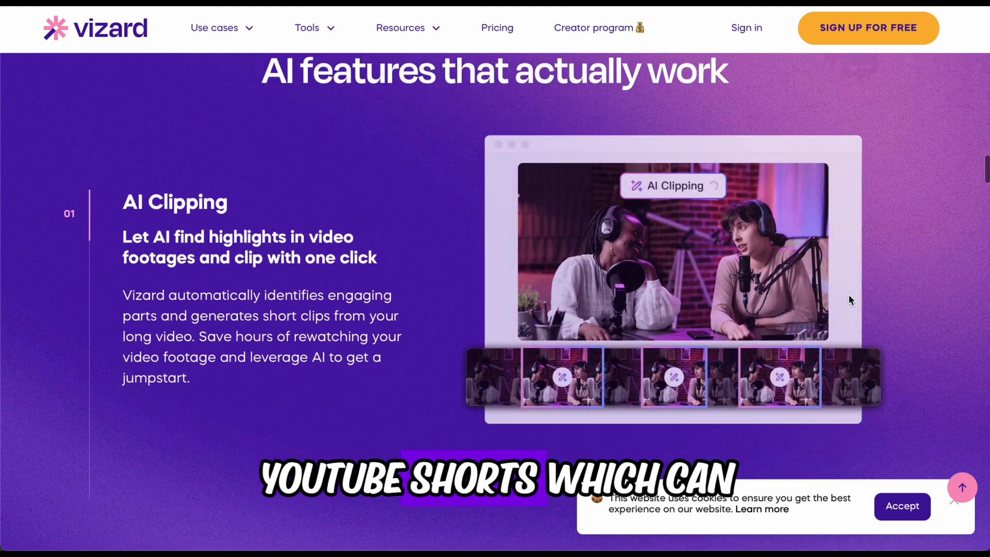
scroll(849, 296, "down", 8)
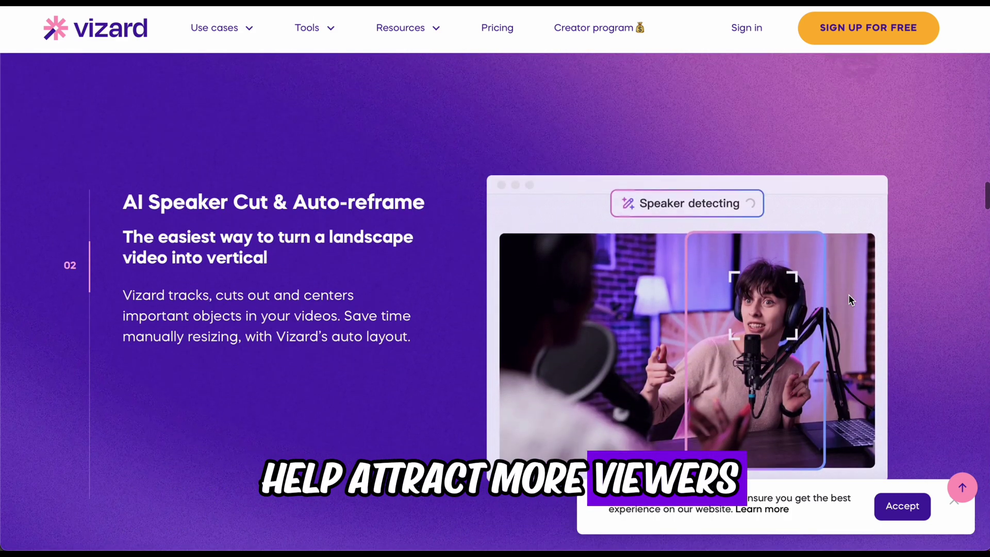
scroll(851, 299, "down", 4)
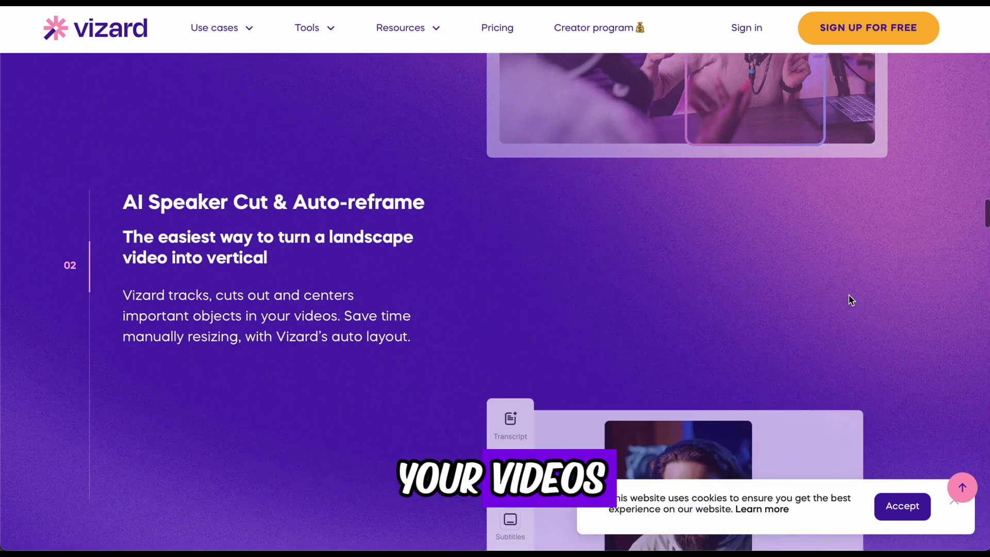
scroll(851, 299, "down", 6)
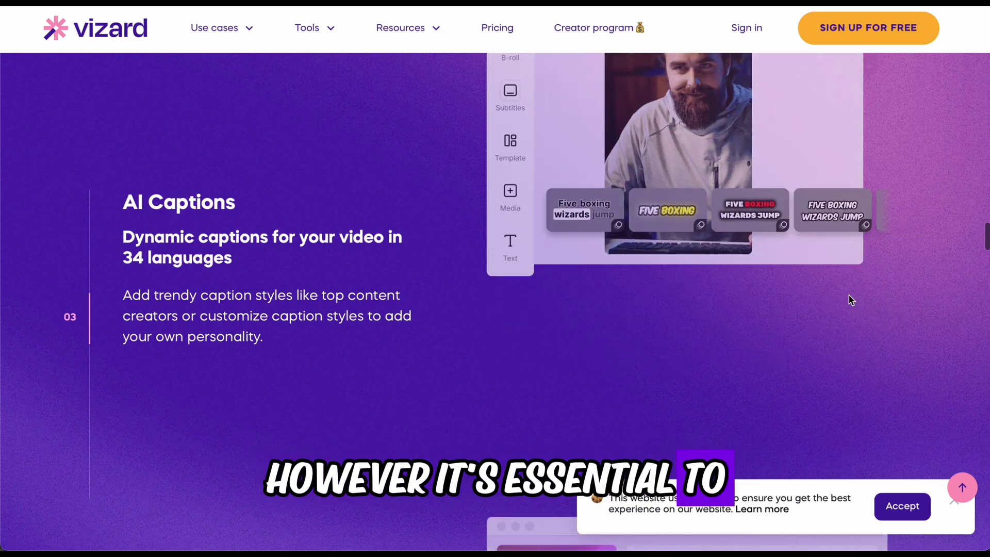
scroll(851, 301, "down", 5)
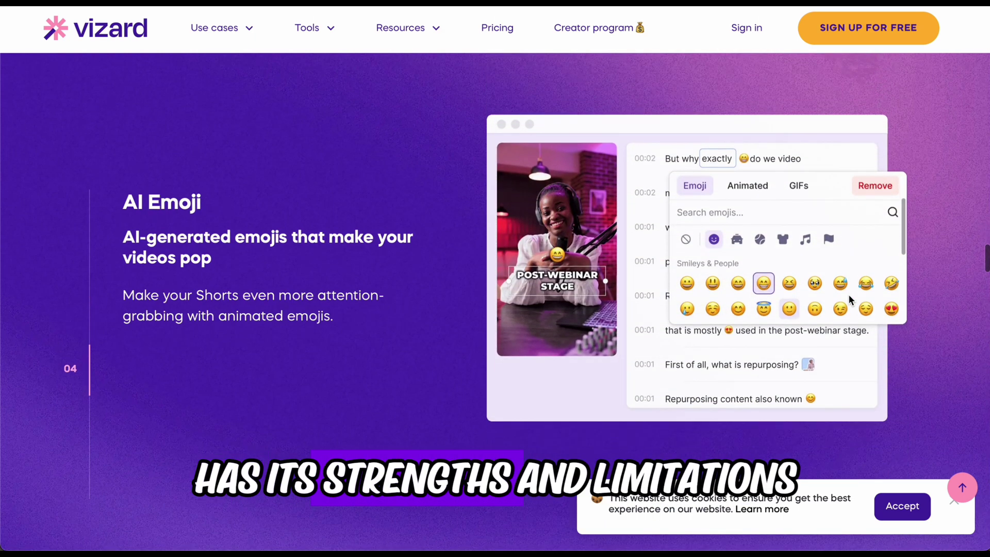
scroll(851, 300, "down", 1)
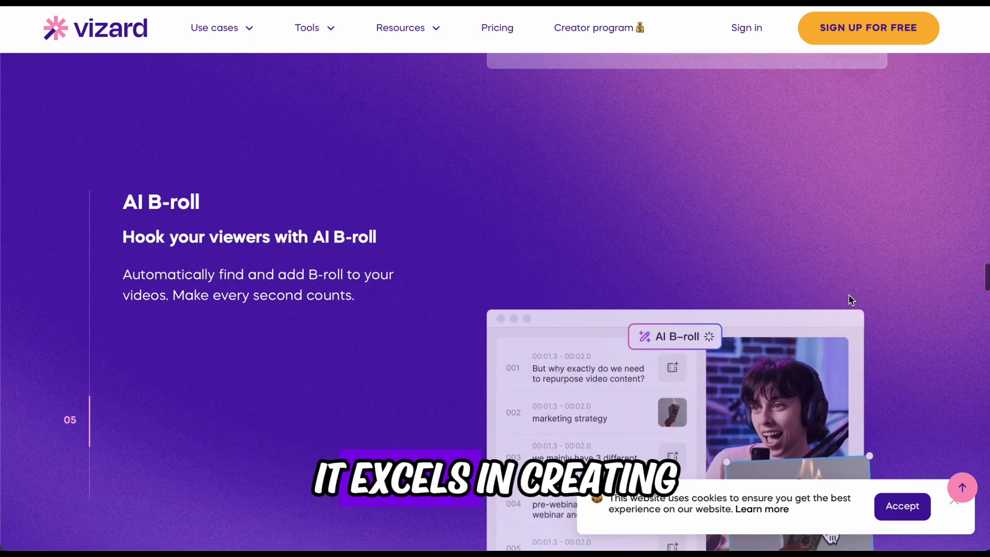
scroll(851, 300, "down", 8)
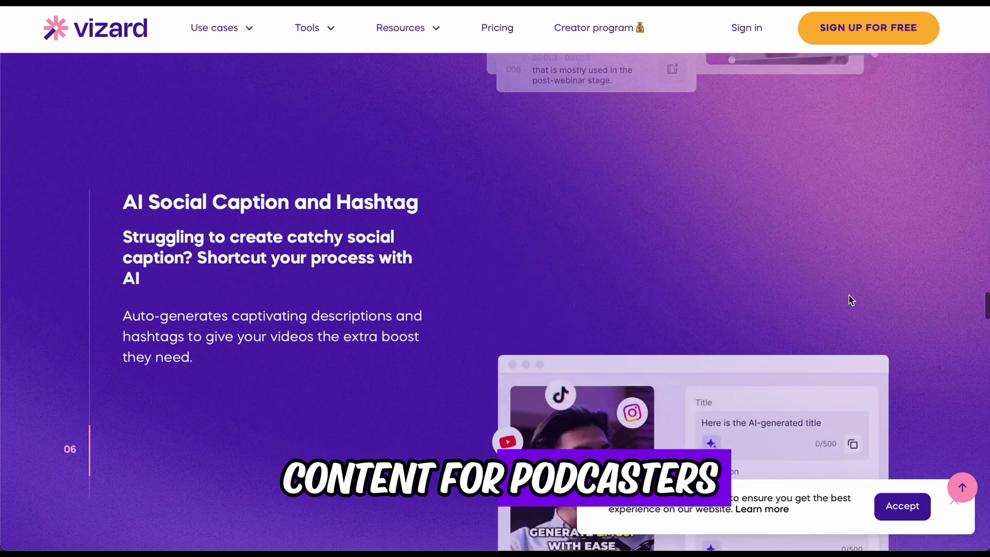
scroll(850, 300, "down", 10)
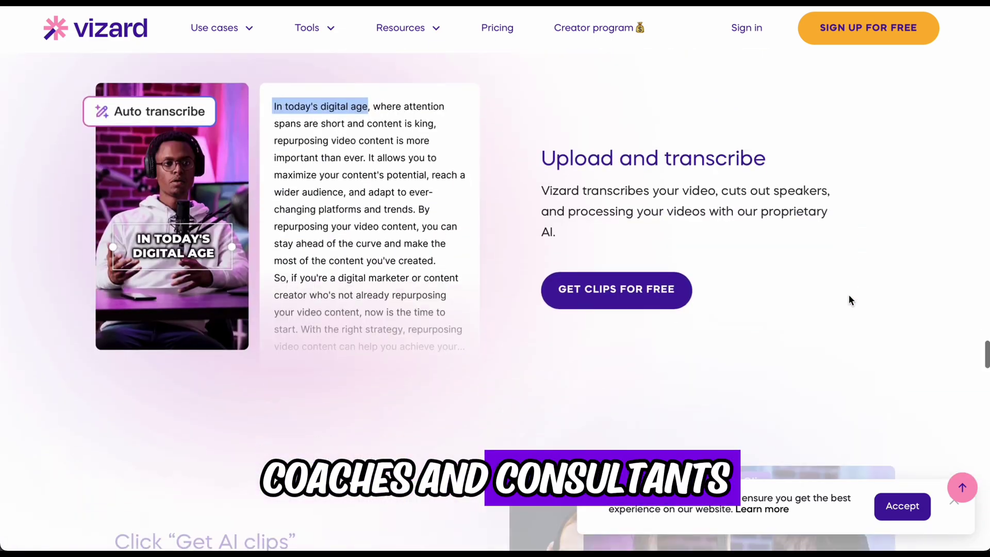
scroll(850, 298, "down", 15)
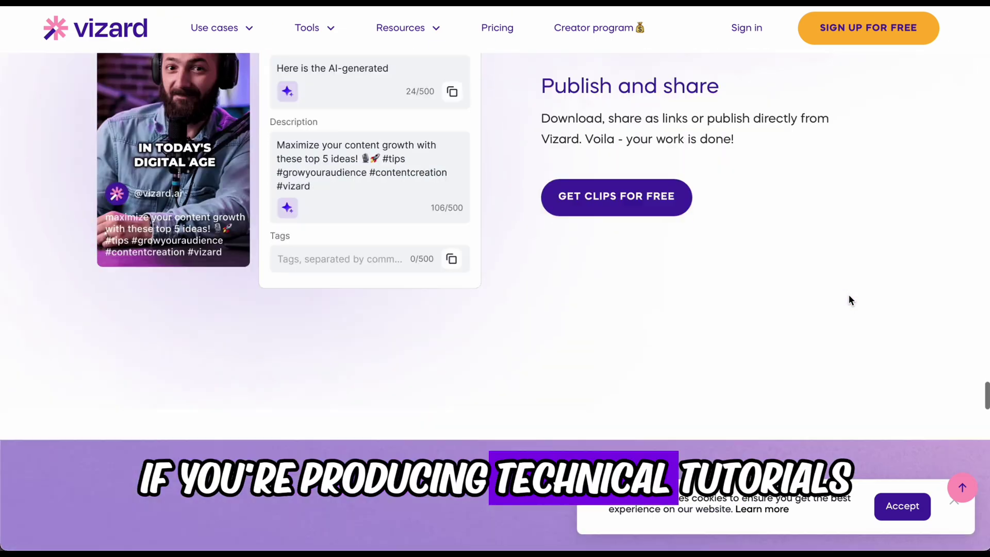
scroll(851, 300, "down", 15)
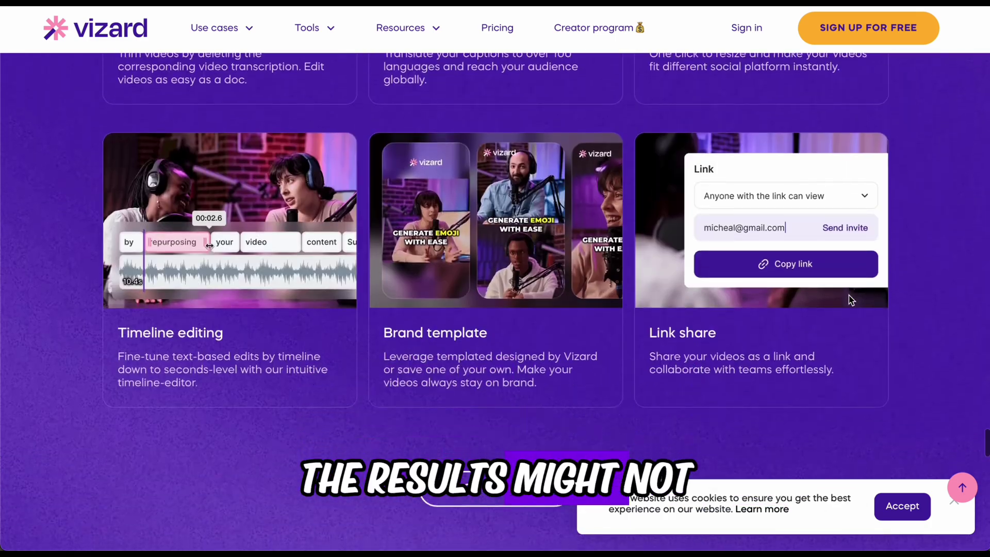
scroll(851, 300, "down", 20)
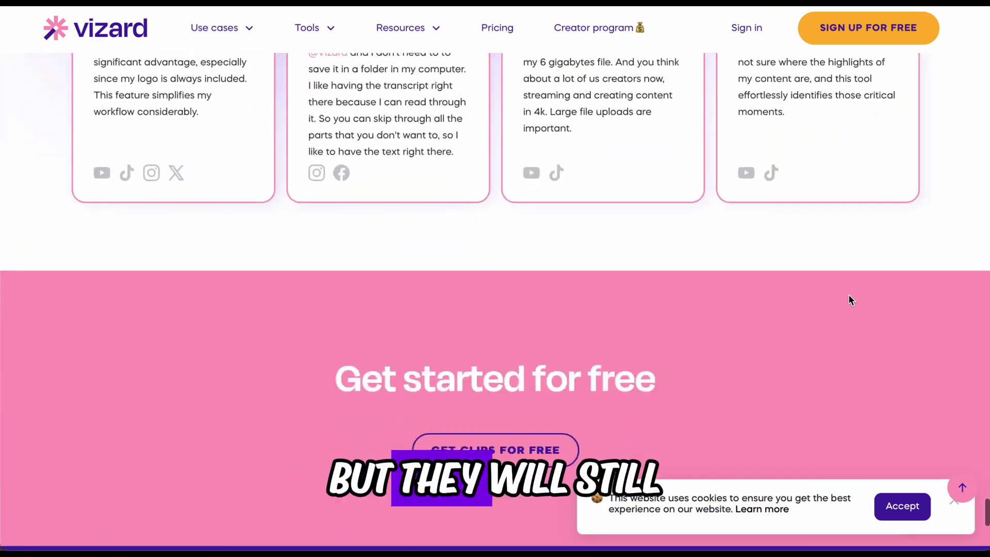
scroll(851, 298, "down", 8)
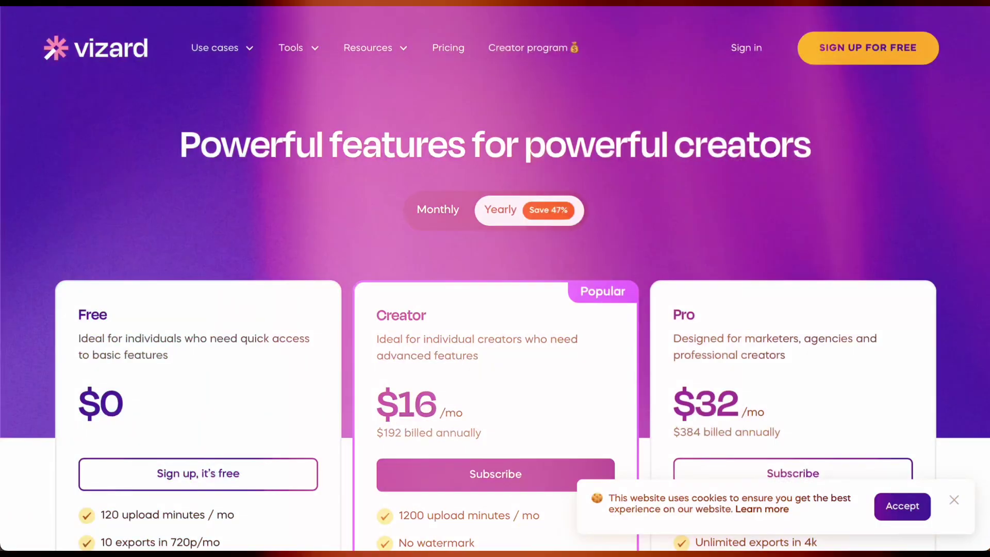
- Switch the pricing plans to monthly billing, Creator at $30/mo, and review its features
scroll(895, 222, "down", 3)
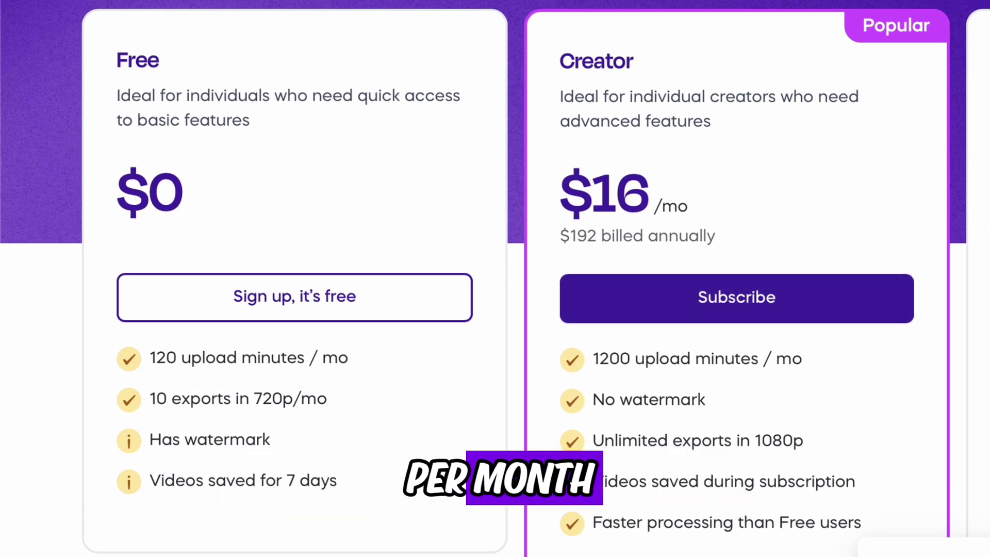
scroll(494, 278, "down", 13)
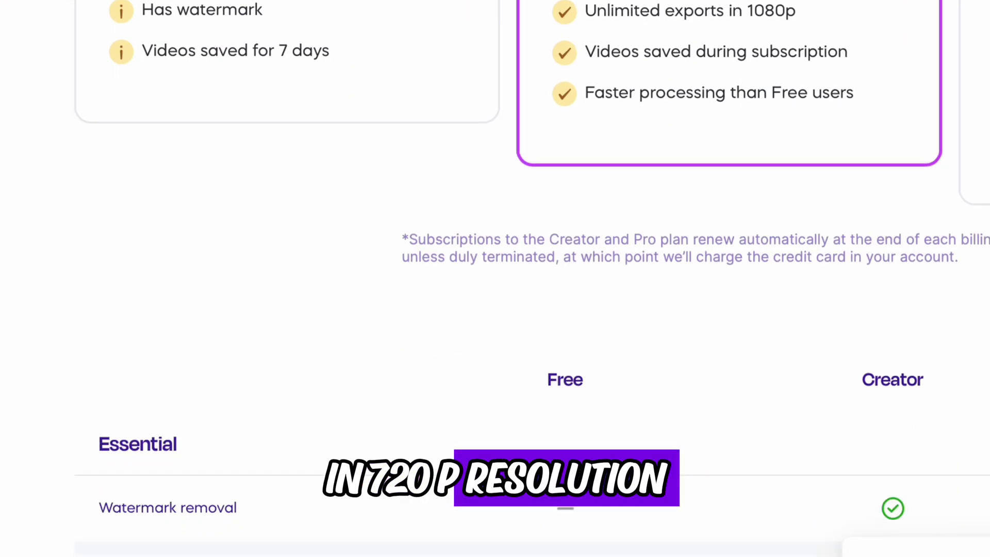
scroll(495, 278, "down", 6)
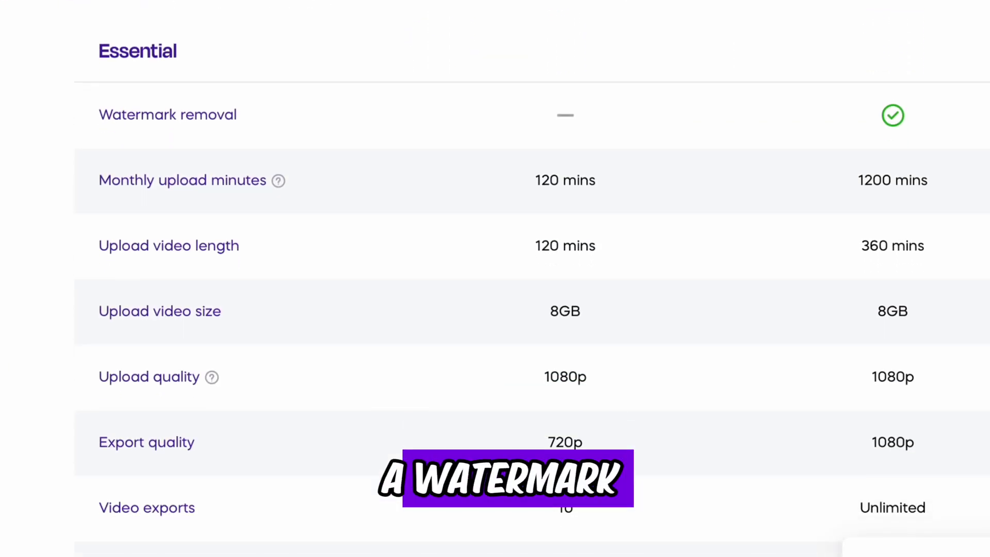
scroll(495, 278, "down", 14)
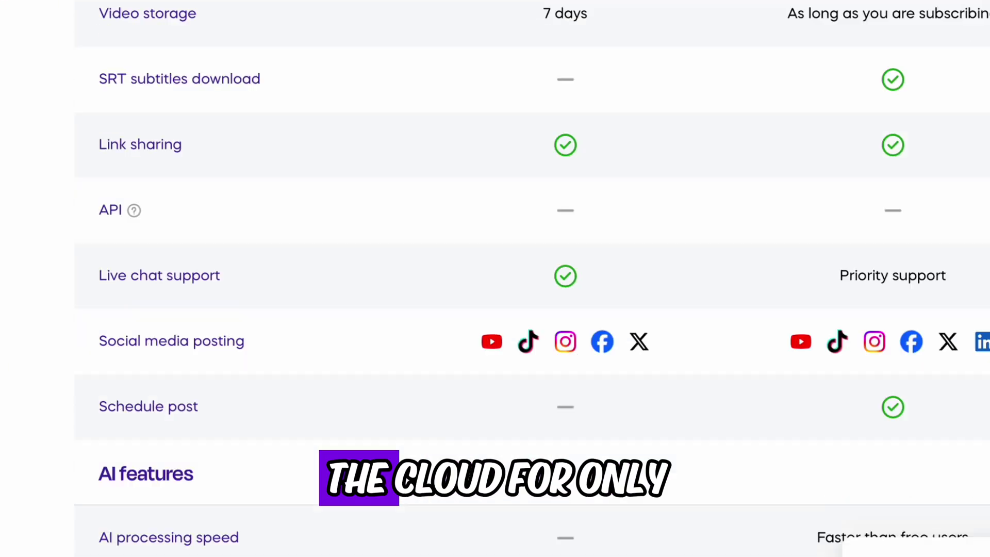
scroll(495, 278, "down", 5)
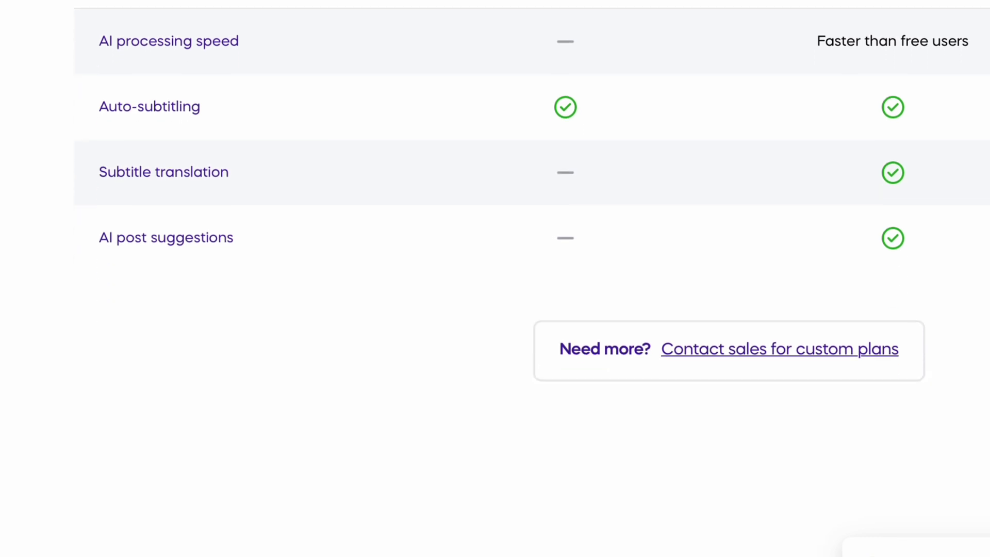
scroll(495, 278, "up", 20)
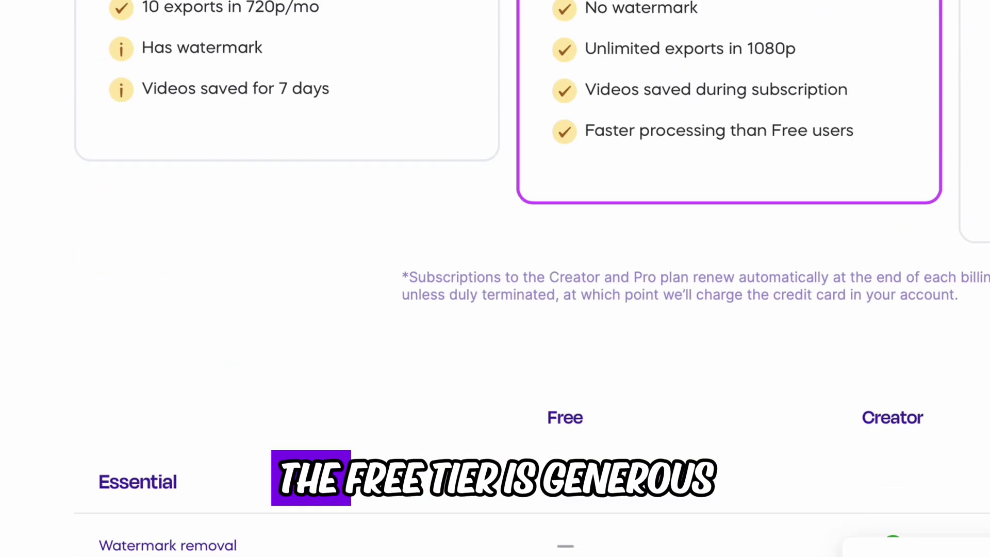
scroll(736, 136, "down", 1)
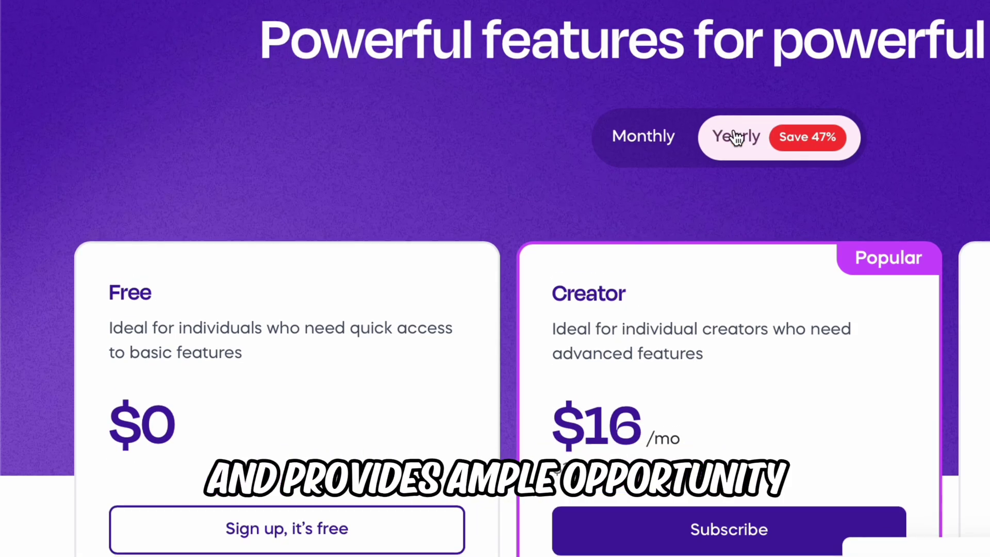
left_click(680, 141)
scroll(495, 278, "down", 5)
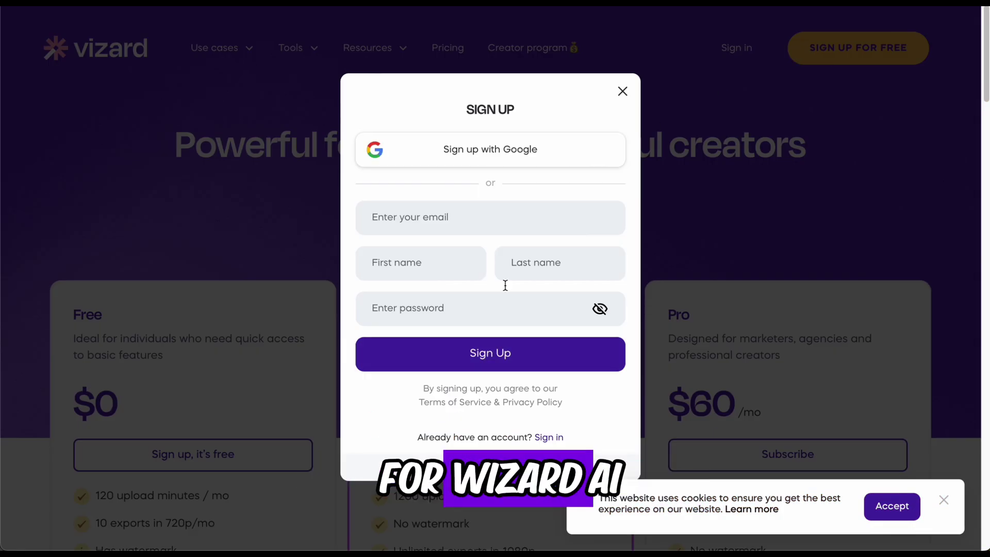
- Sign up with Google, go to the workspace, and choose Upload from link on the home page
left_click(581, 142)
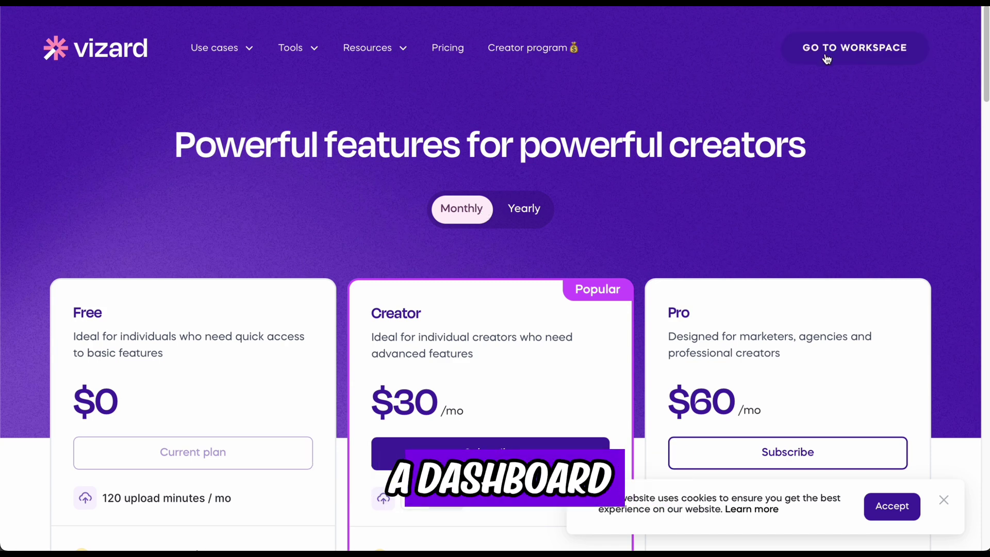
left_click(827, 51)
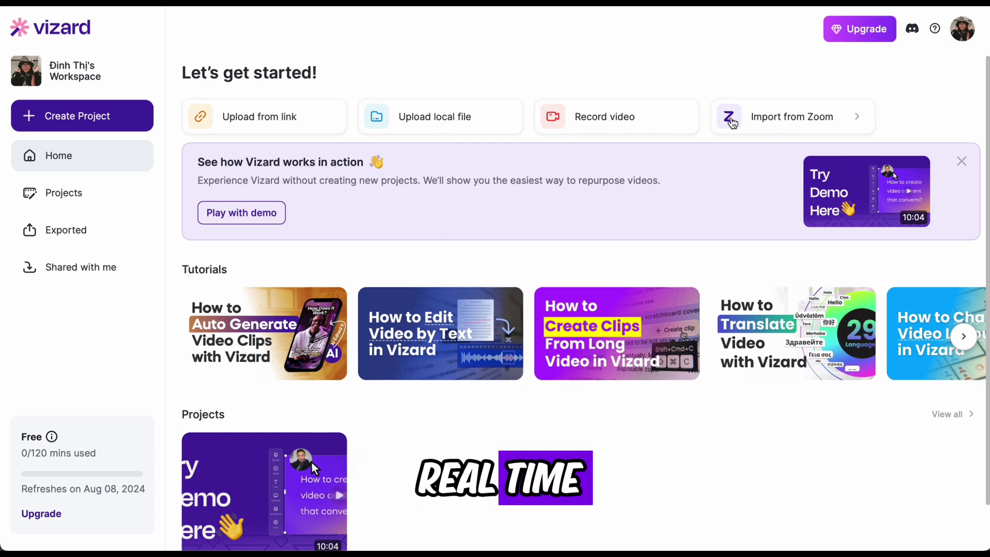
scroll(438, 389, "down", 1)
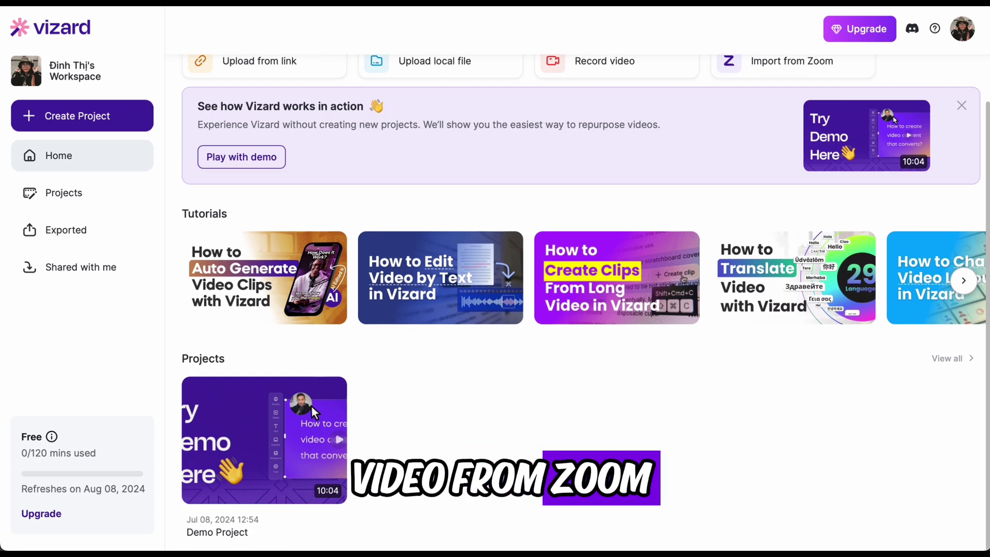
scroll(263, 216, "up", 1)
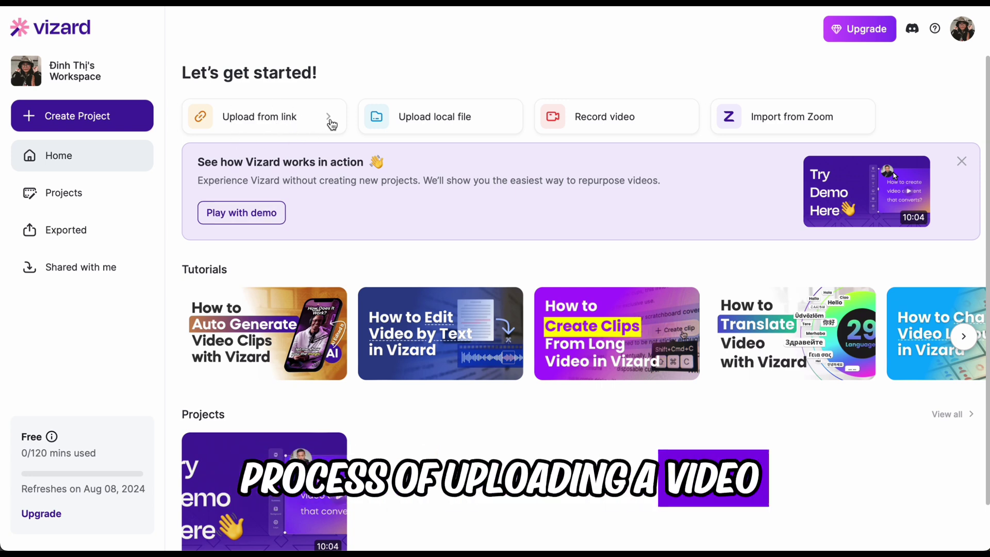
left_click(331, 124)
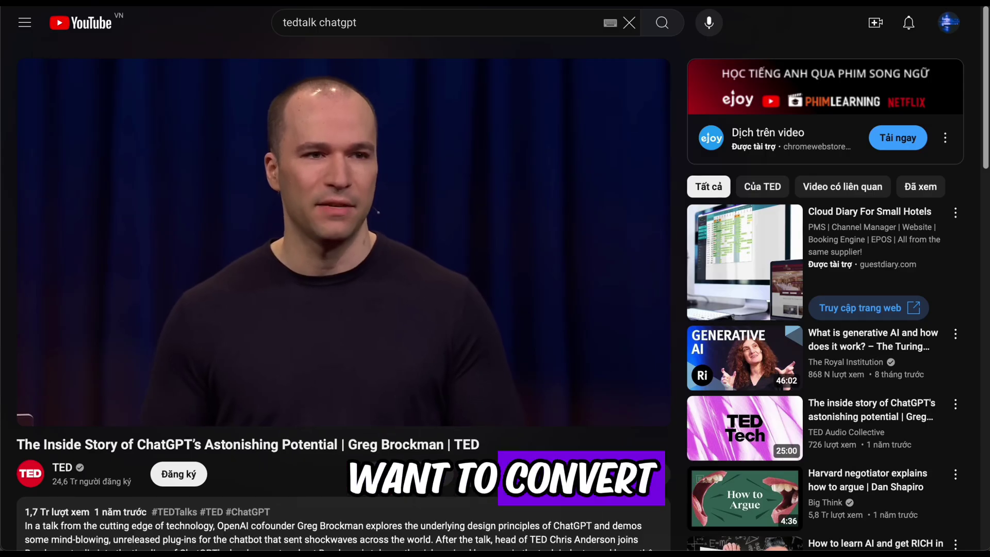
- Copy the TED talk's YouTube share link and pause the video
left_click(623, 356)
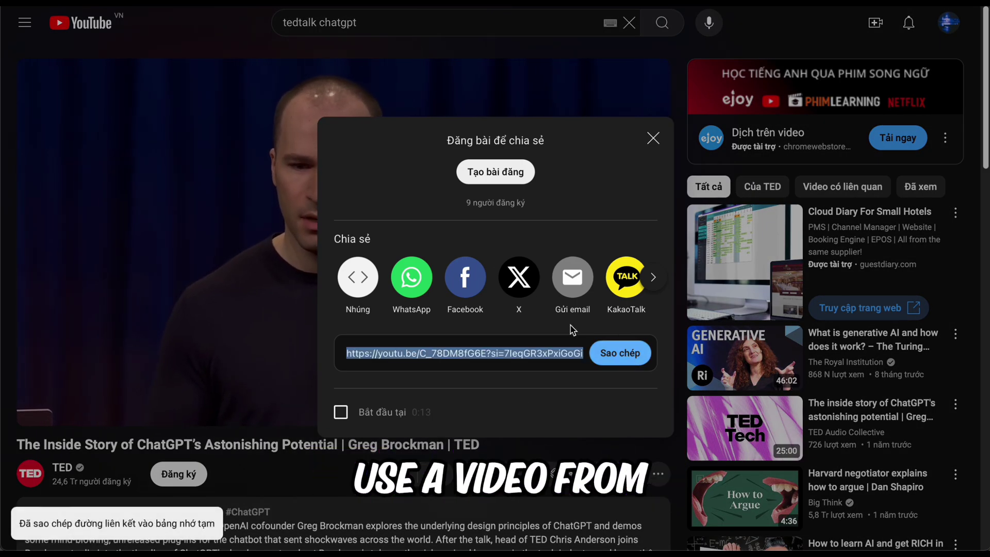
left_click(277, 286)
left_click(306, 244)
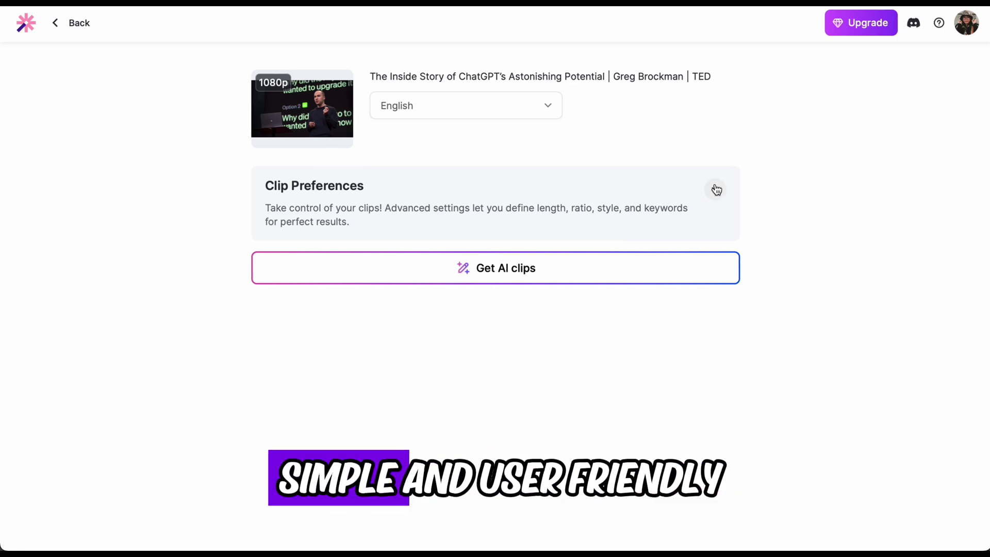
- Expand Clip Preferences and set 60s-90s clip length with the 9:16 ratio selected
left_click(714, 191)
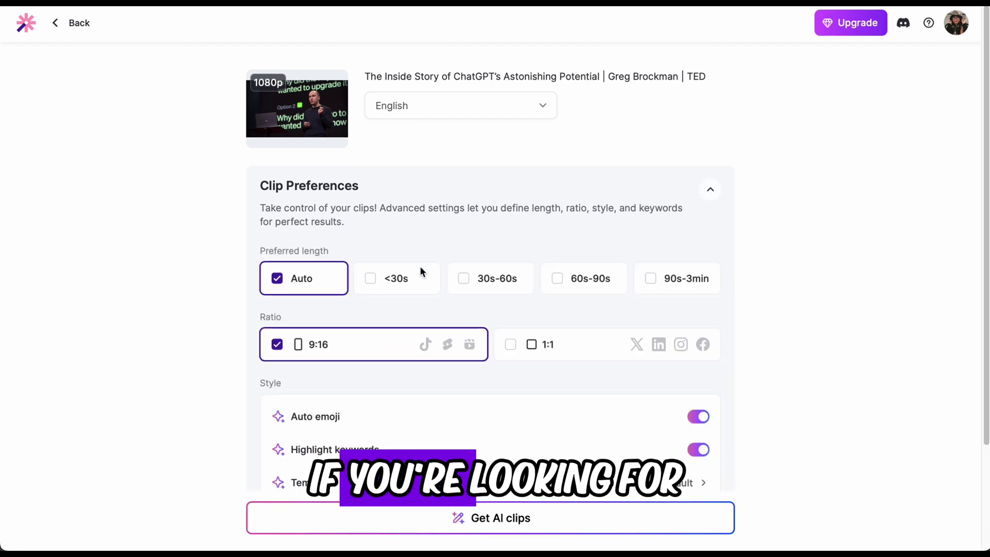
scroll(532, 348, "down", 1)
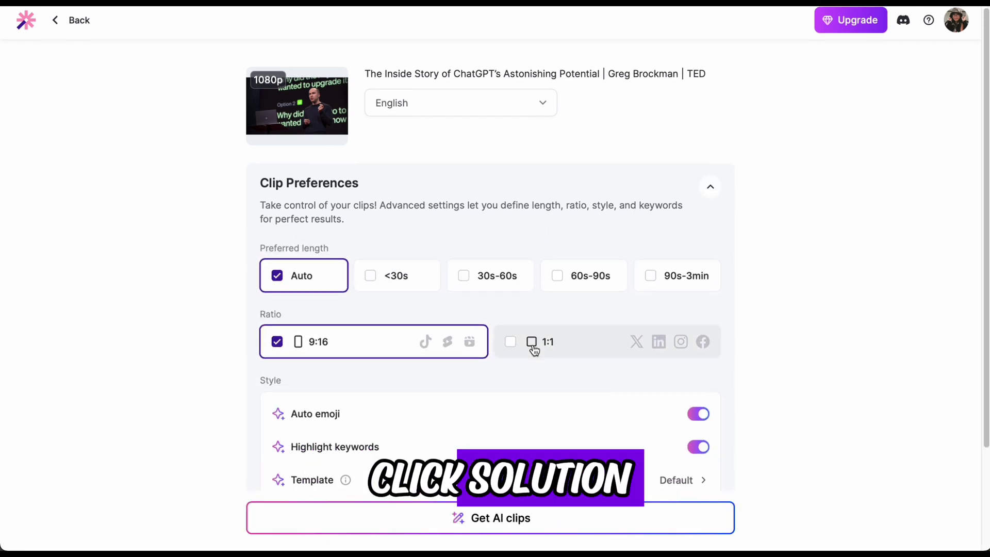
scroll(533, 349, "down", 2)
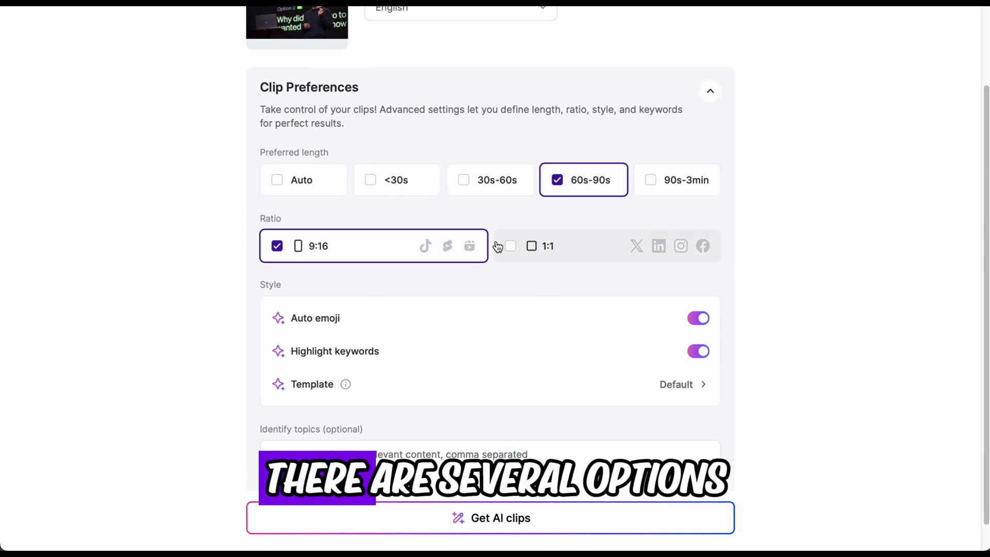
left_click(318, 248)
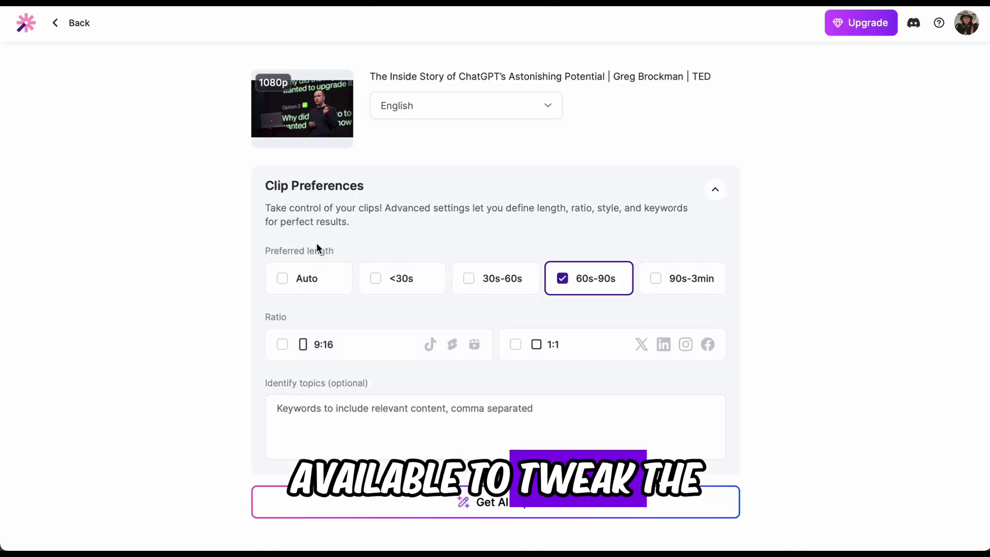
left_click(356, 349)
scroll(453, 301, "down", 2)
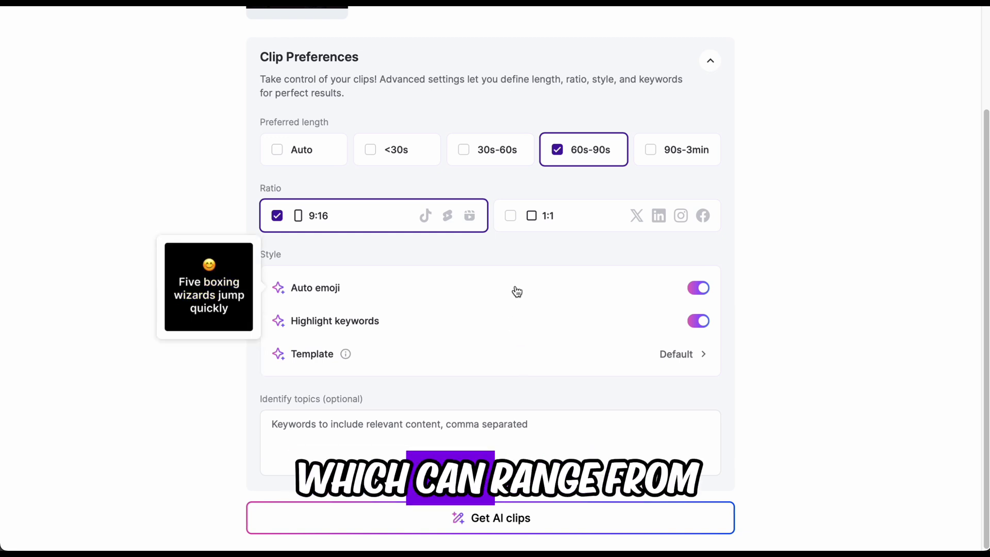
- Review the remaining options, including topic keywords, and start generating the AI clips
mouse_move(581, 368)
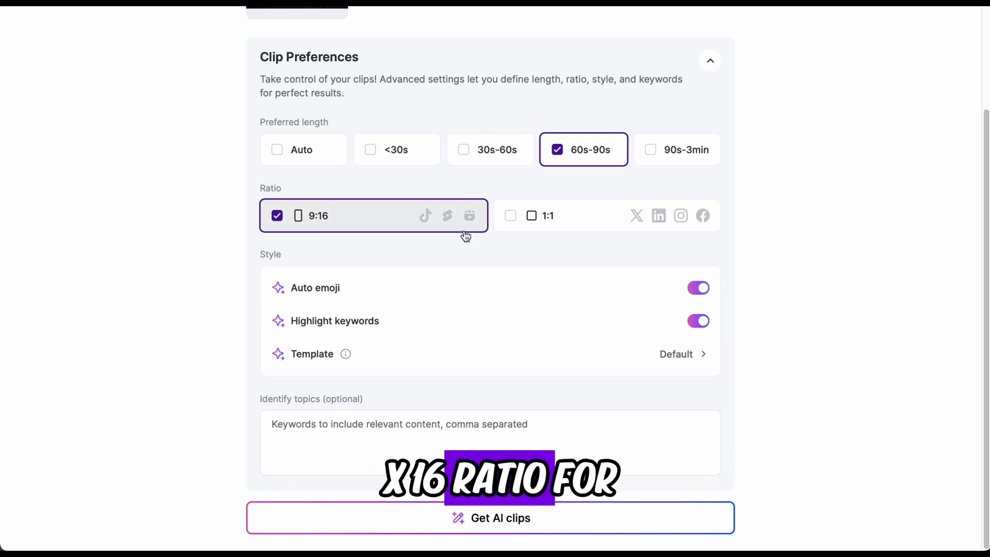
mouse_move(476, 291)
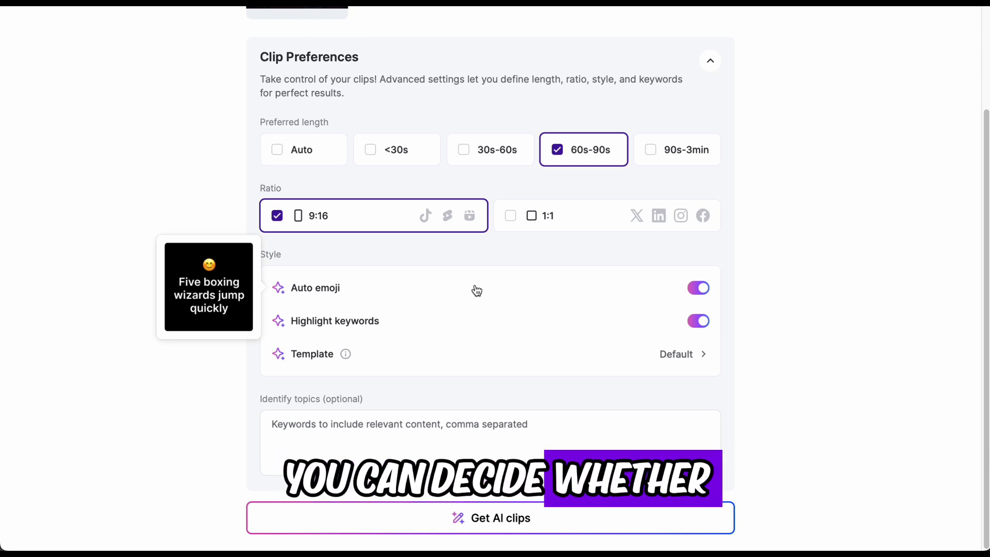
mouse_move(474, 314)
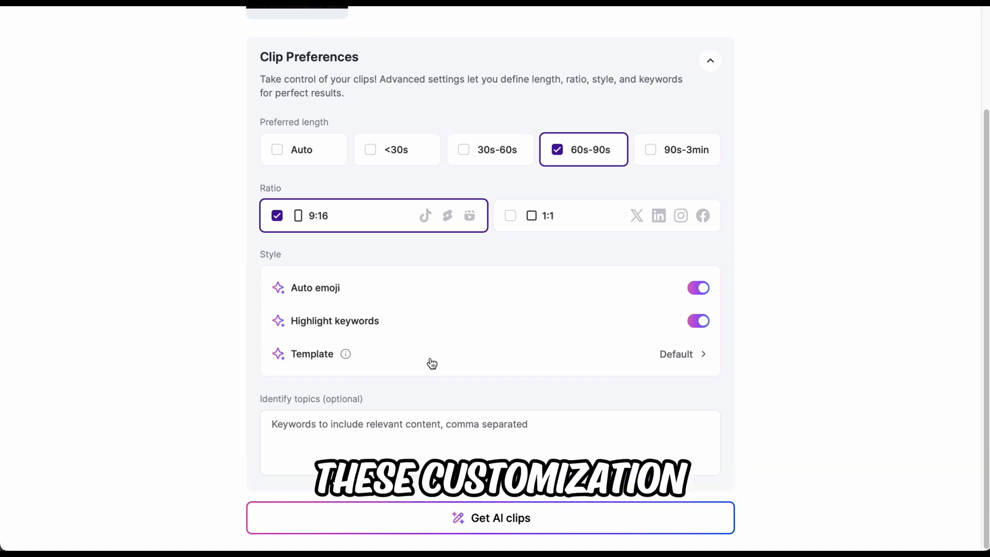
left_click(421, 435)
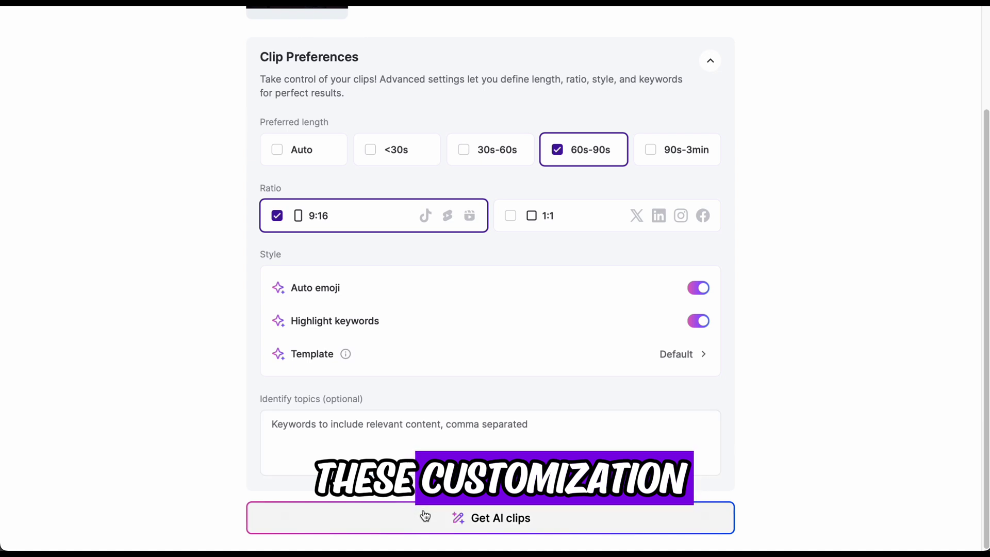
left_click(451, 517)
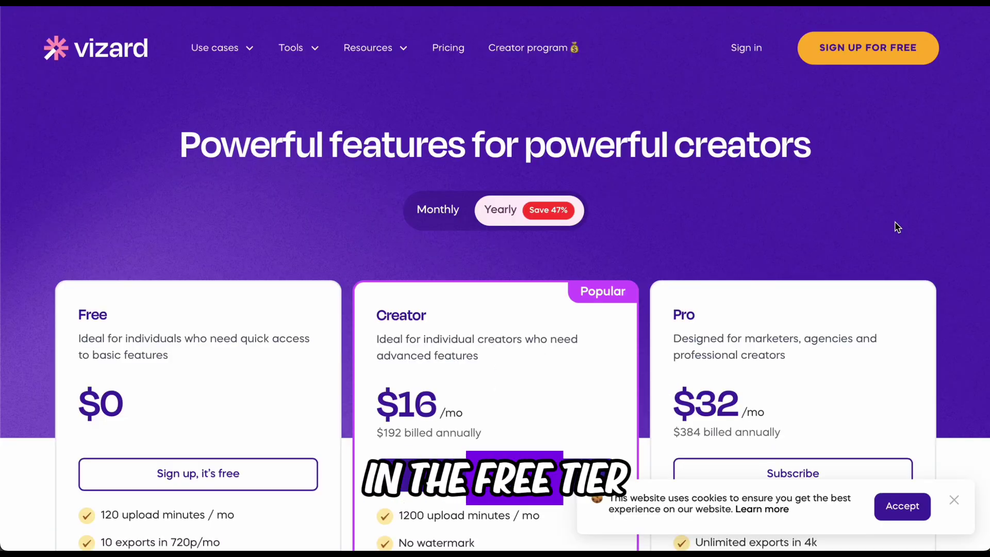
- Scroll the yearly pricing plans: Free $0, Creator $16/mo, Pro $32/mo
scroll(897, 227, "down", 3)
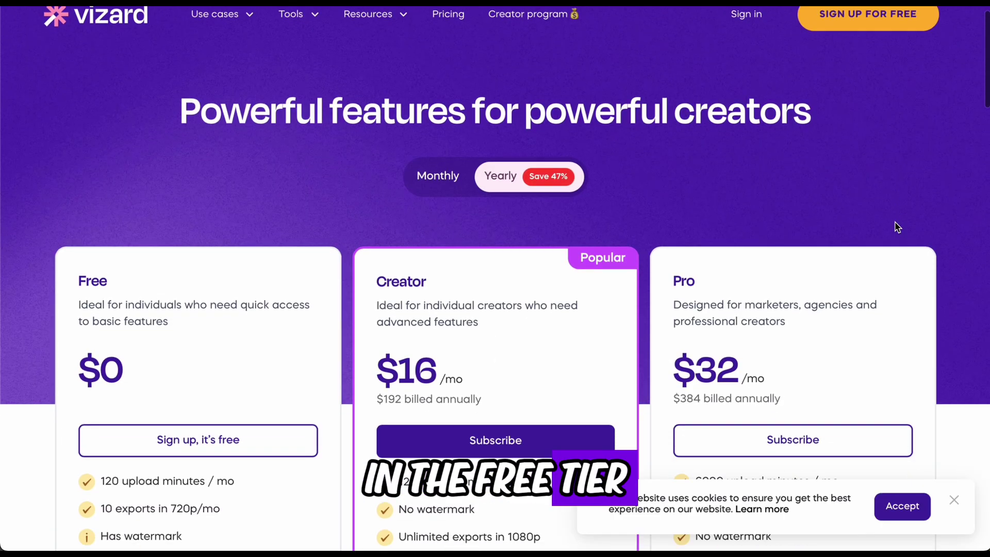
- Scroll the TED talk project's All clips list down to clips 10–15
scroll(895, 227, "down", 1)
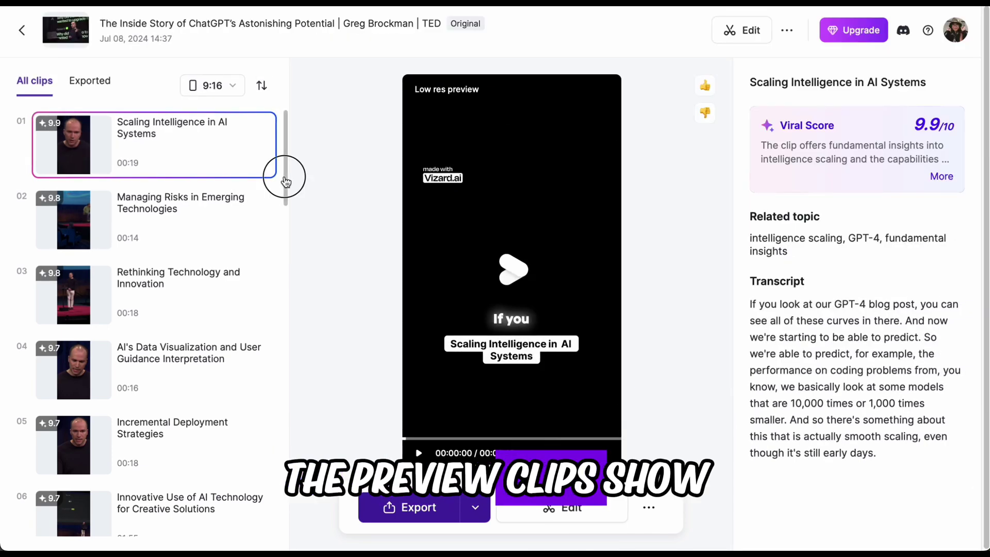
left_click_drag(285, 181, 270, 316)
- Preview the top-ranked Scaling Intelligence clip and check its 720p/1080p export resolution options
left_click(154, 245)
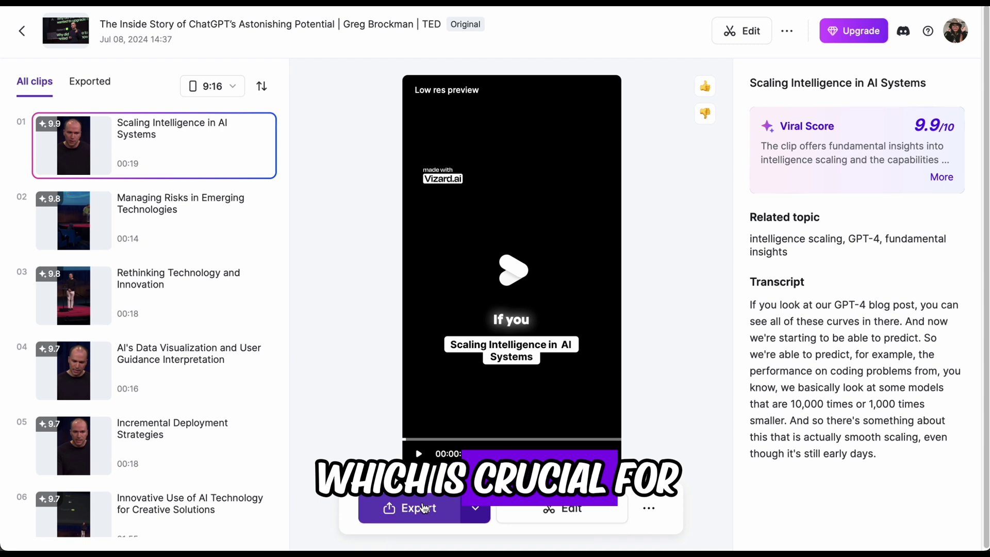
left_click(473, 509)
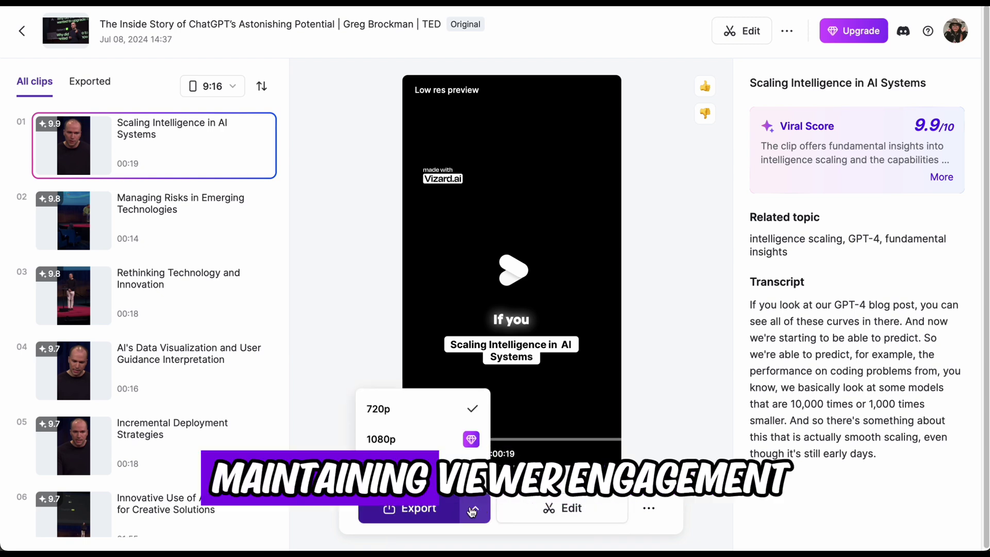
left_click(462, 511)
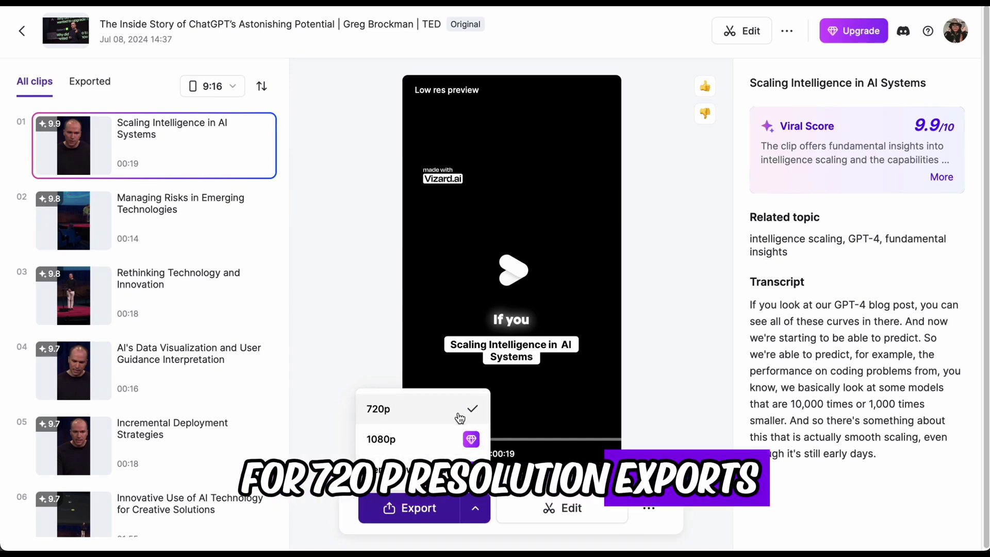
left_click(470, 509)
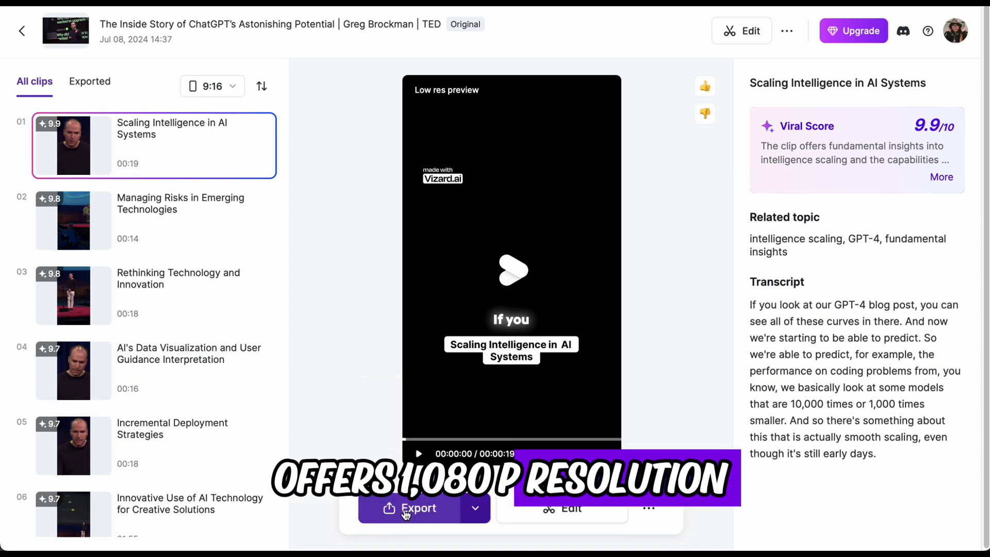
- Read the full explanation behind the clip's 9.9 viral score
left_click(947, 181)
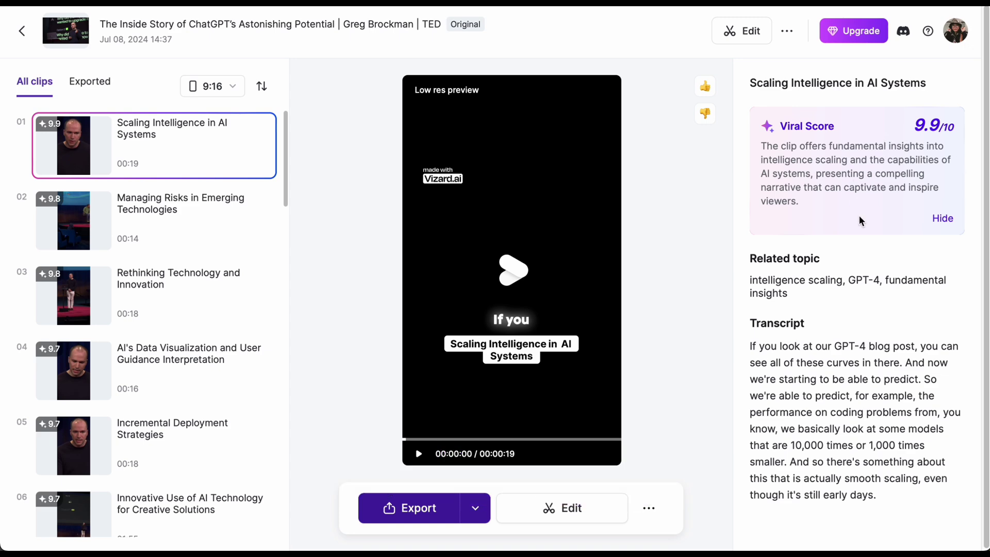
double_click(928, 124)
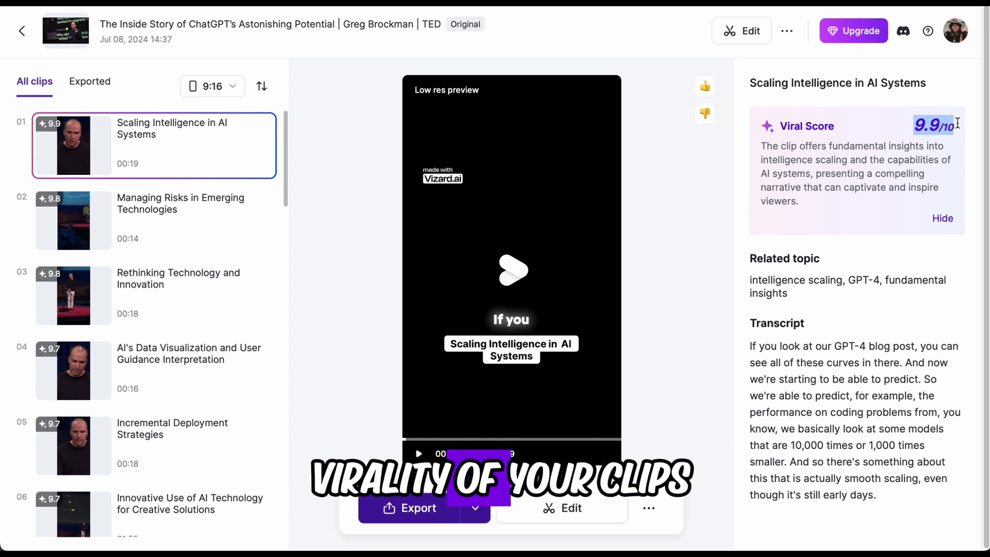
left_click(930, 179)
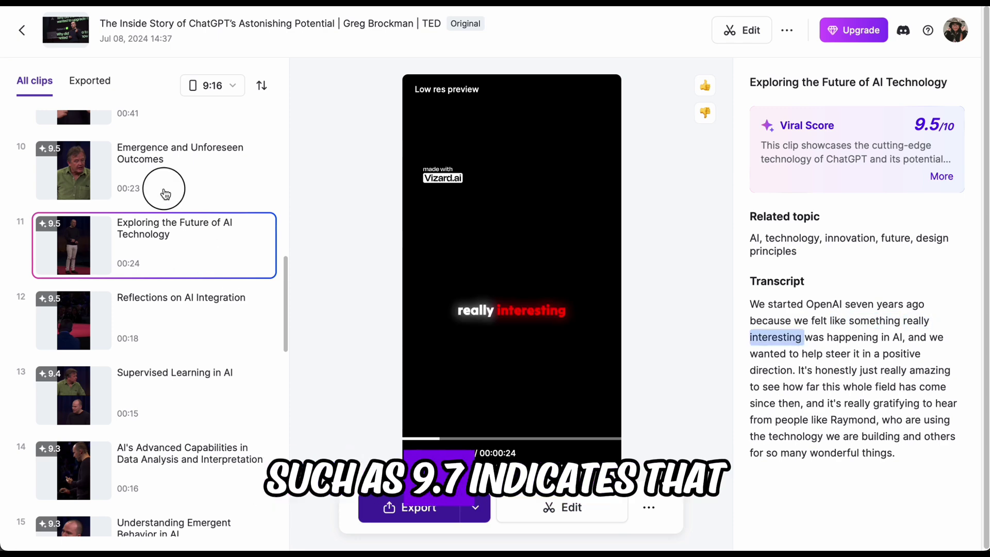
- Compare the Emergence and Unforeseen Outcomes clip with Scaling Intelligence in AI Systems and play the preview
left_click(165, 193)
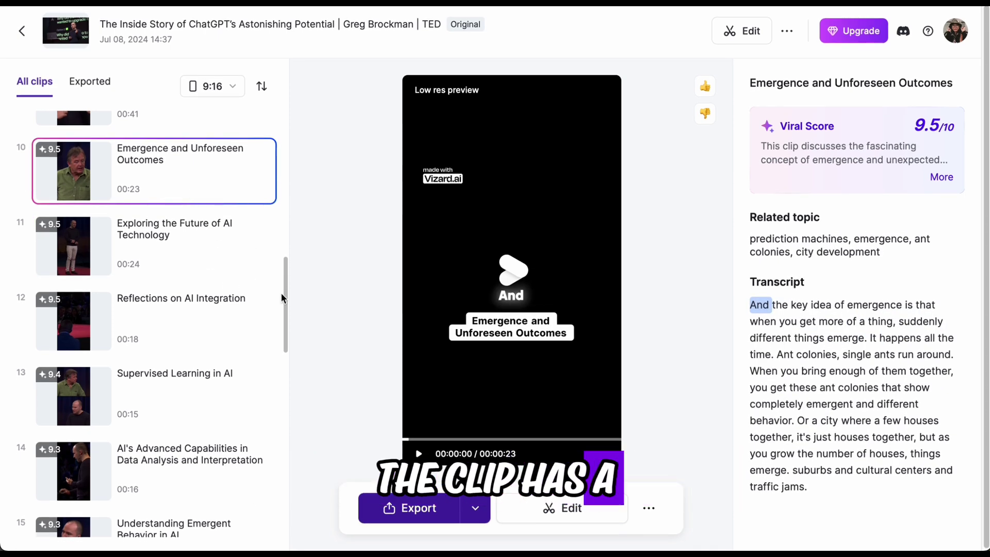
left_click_drag(283, 294, 282, 122)
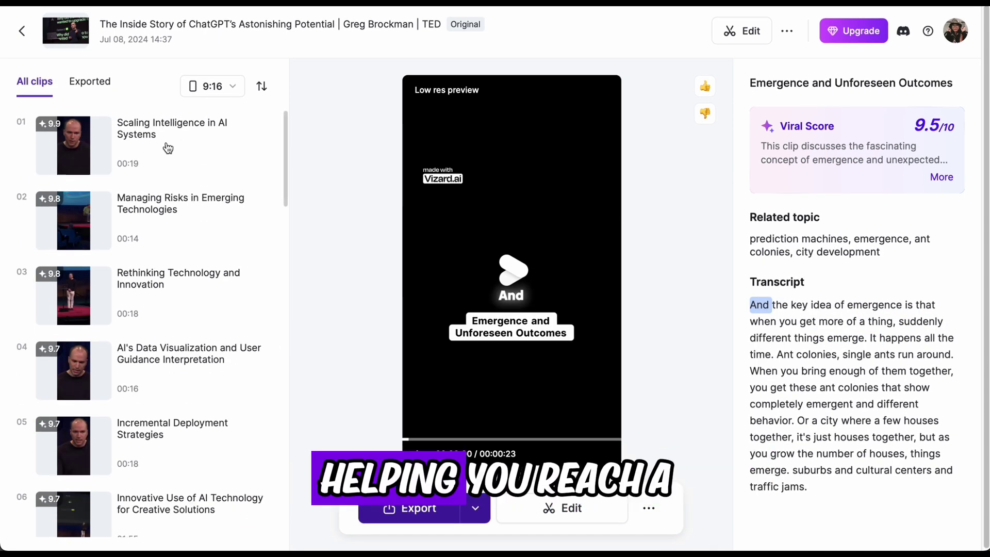
left_click(87, 150)
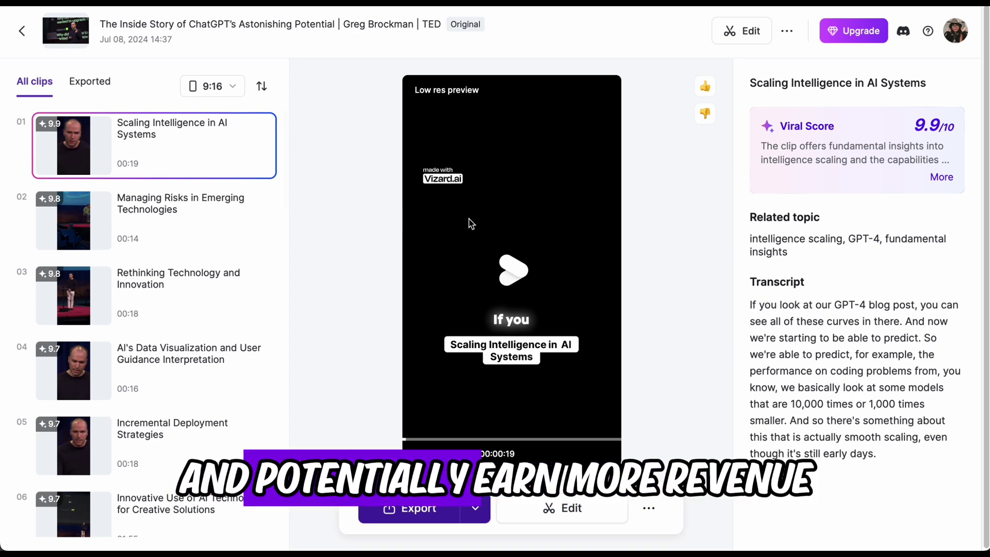
left_click(532, 287)
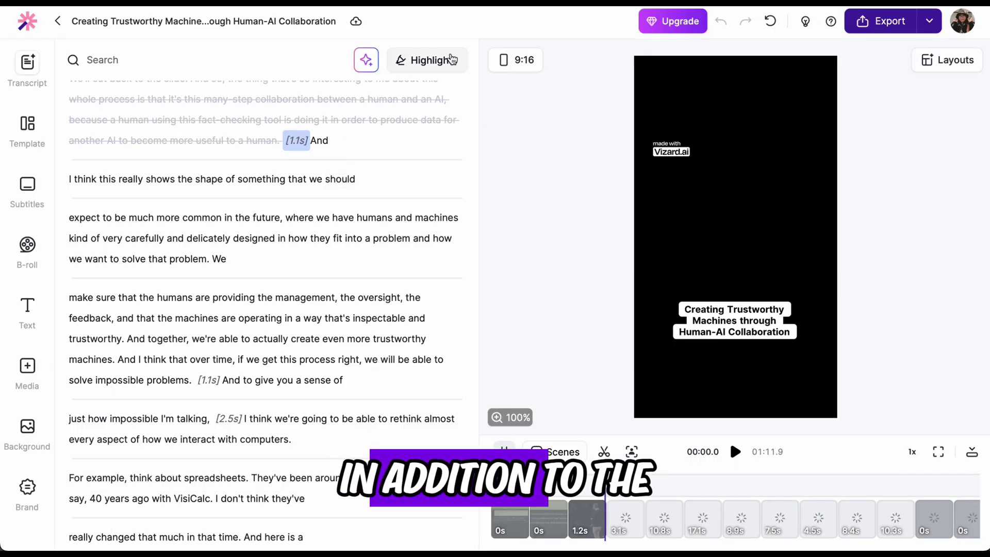
left_click(367, 60)
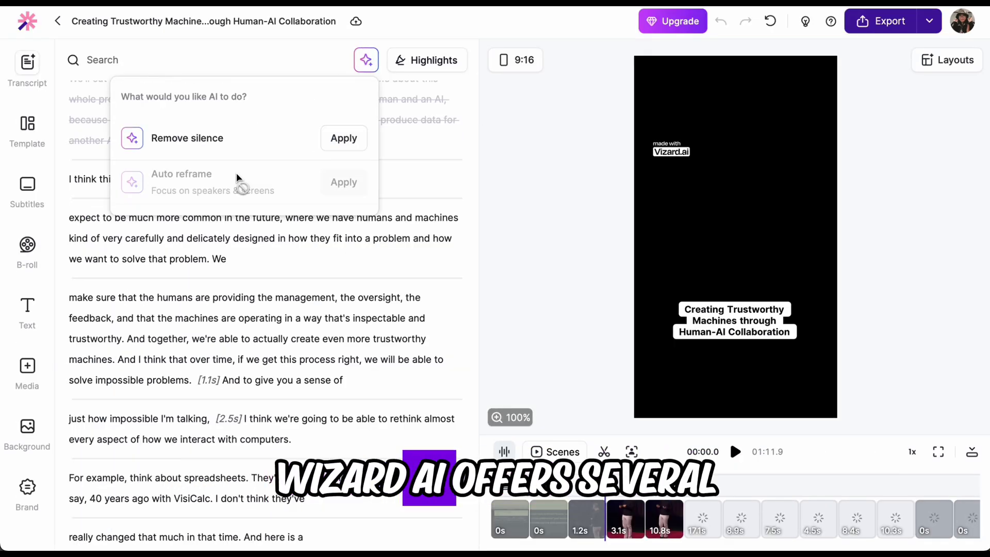
left_click(369, 53)
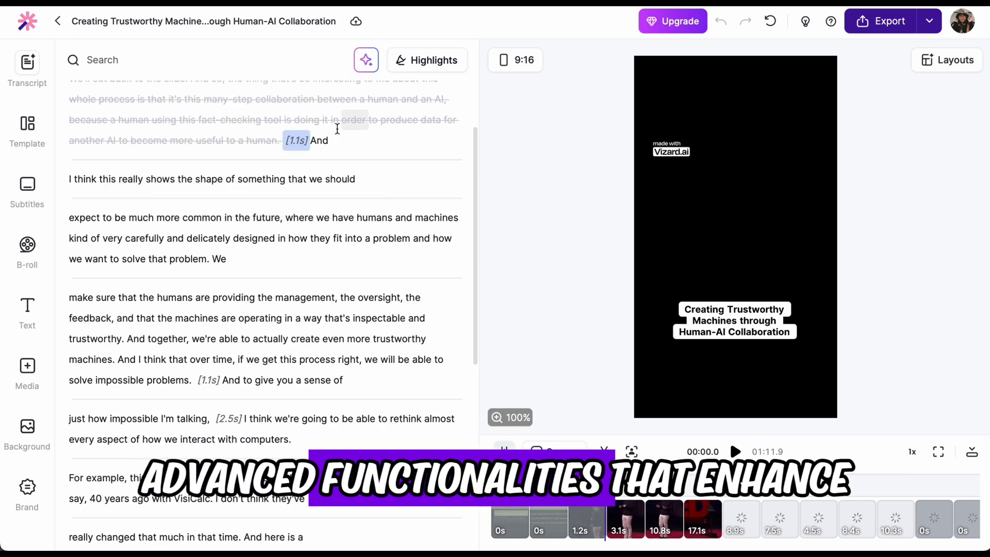
scroll(185, 478, "down", 7)
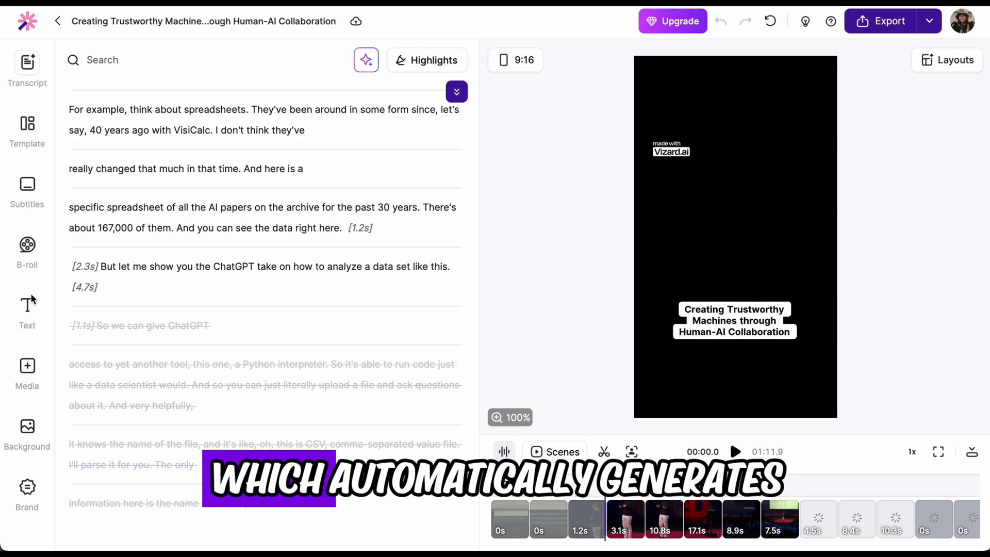
left_click(27, 186)
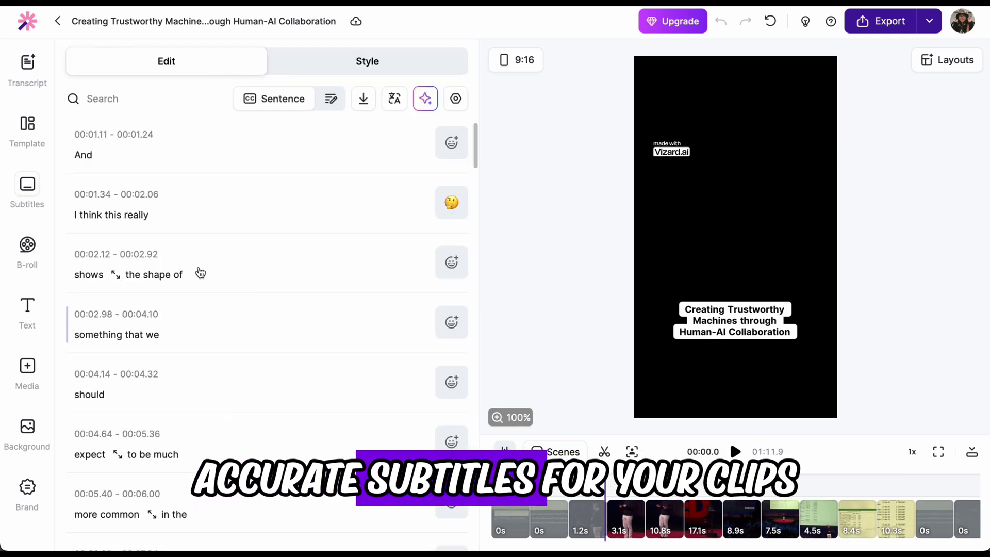
- Scroll the subtitle list to timed lines like 'impossible problems.' at 00:29.34 - 00:30.42
scroll(216, 375, "down", 20)
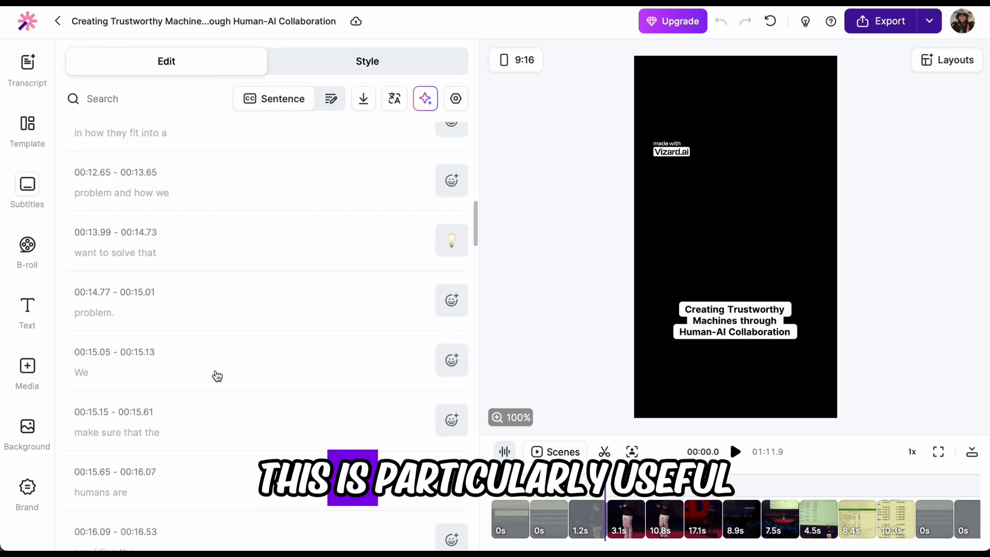
scroll(217, 375, "down", 15)
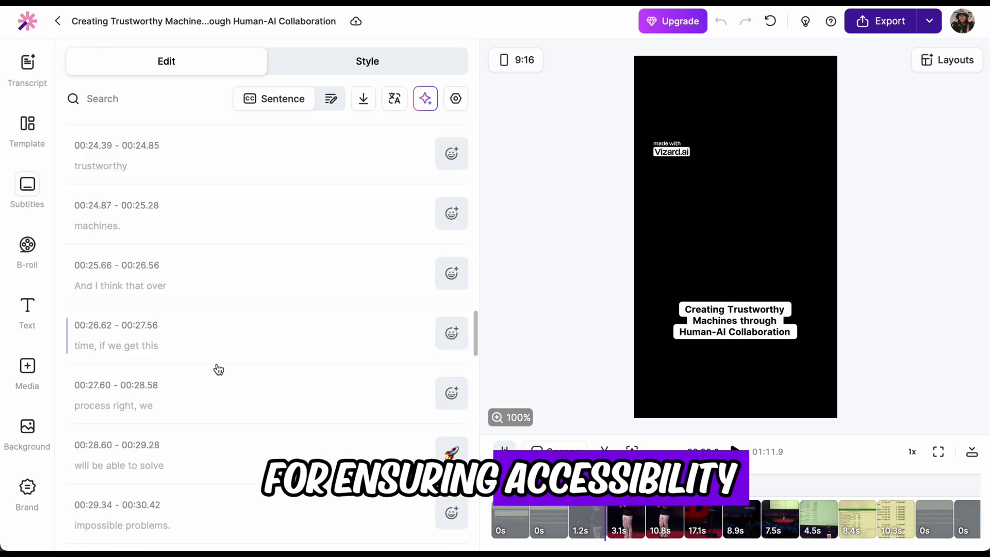
scroll(217, 366, "up", 9)
scroll(251, 209, "up", 8)
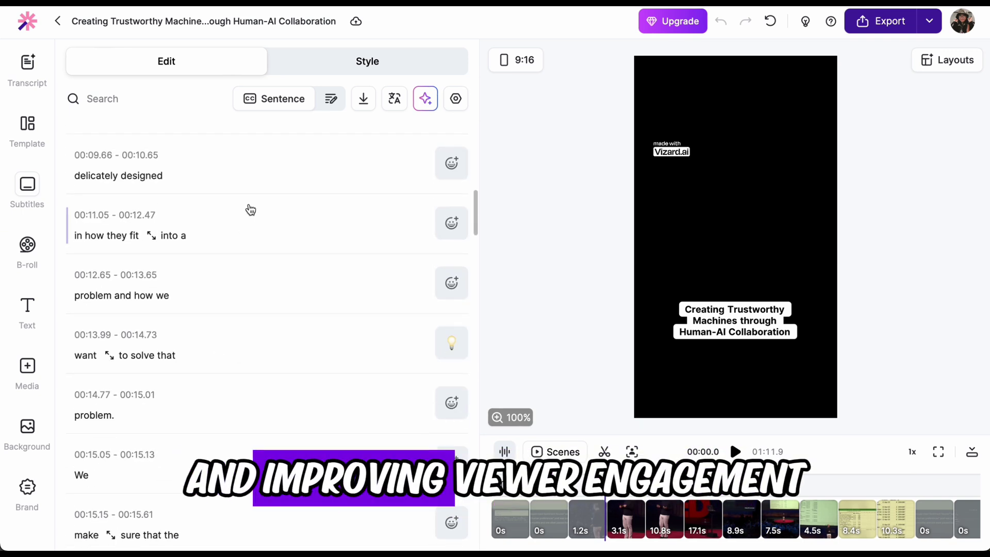
left_click(395, 101)
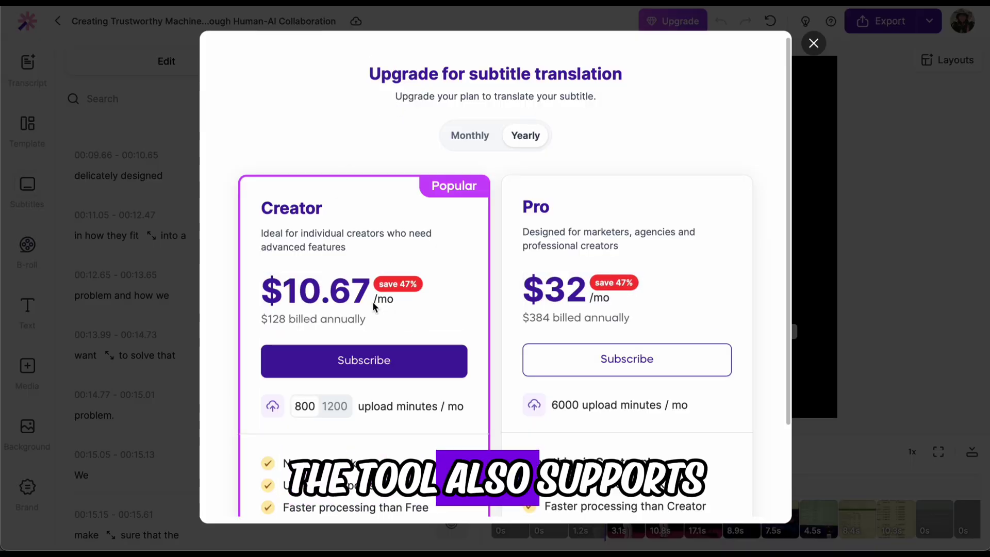
scroll(589, 314, "down", 2)
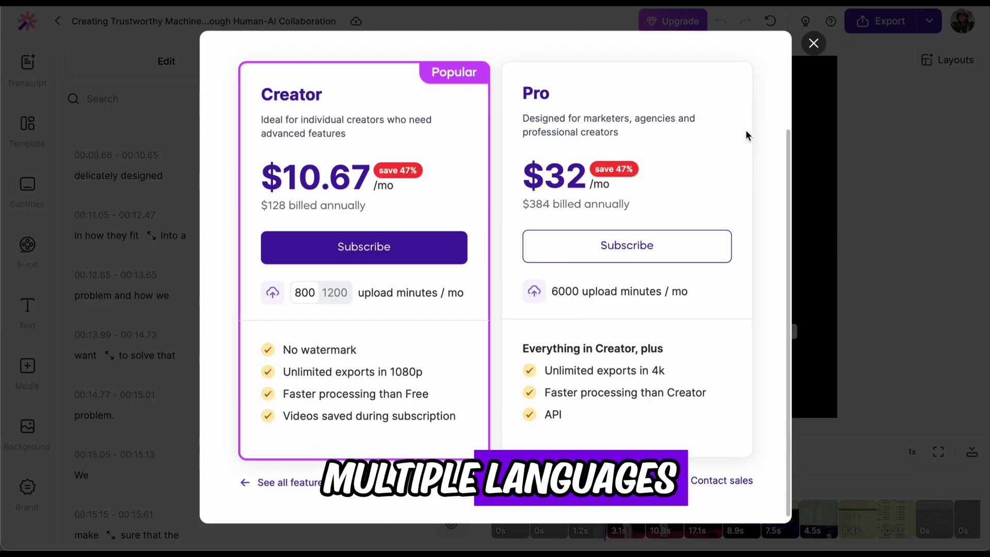
left_click(813, 48)
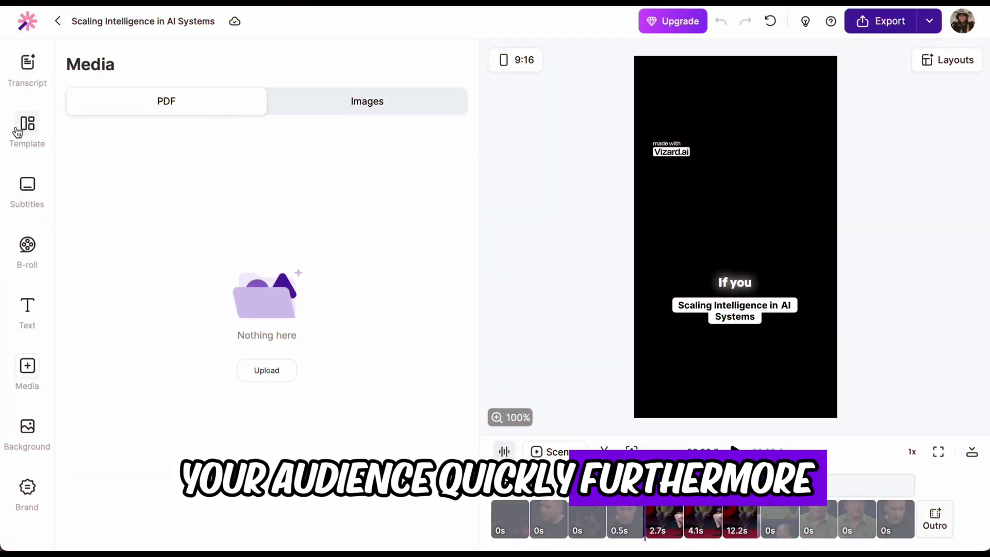
- Open the Template section for the 'Scaling Intelligence in AI Systems' clip
left_click(17, 130)
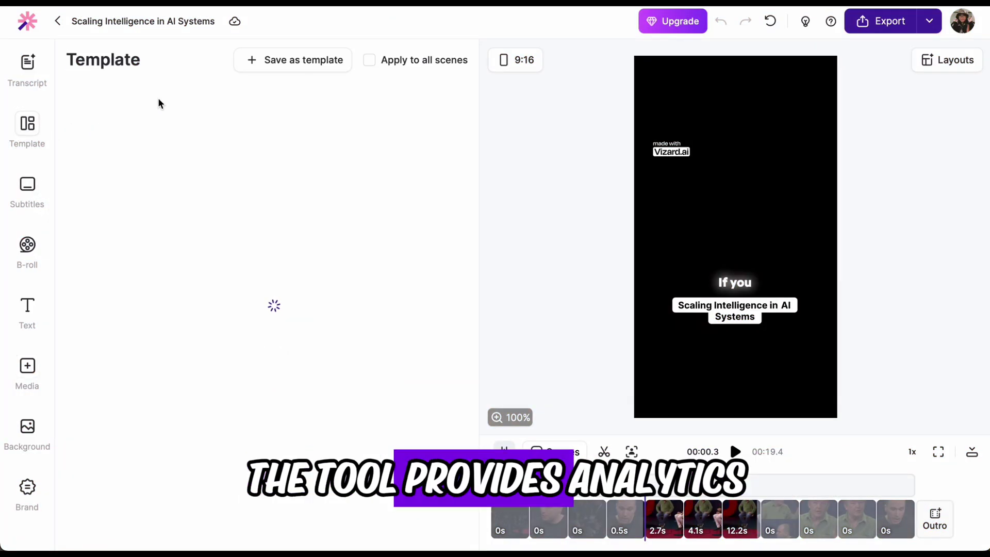
- Go from the template panel to the saved Projects list, then open Vizard's Discord community
scroll(283, 273, "down", 5)
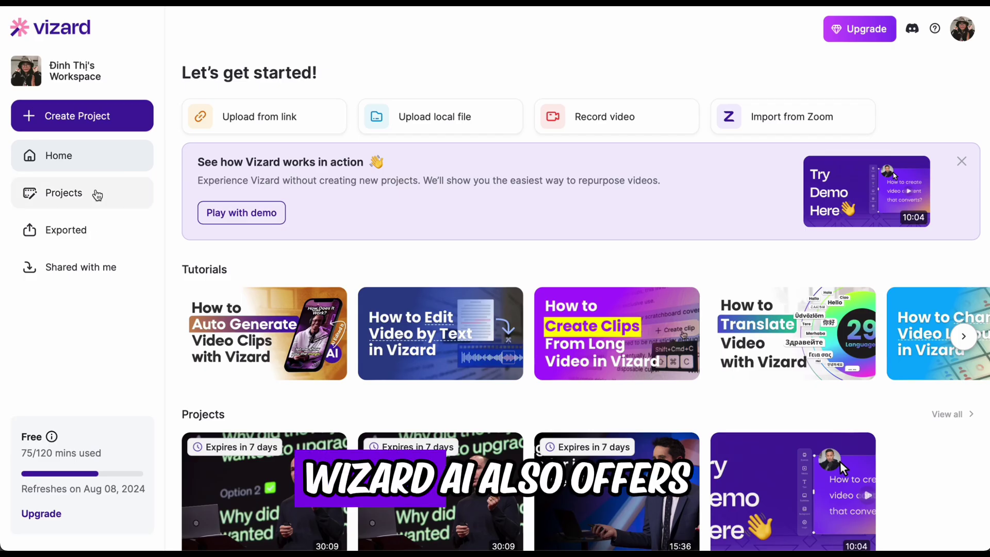
left_click(80, 202)
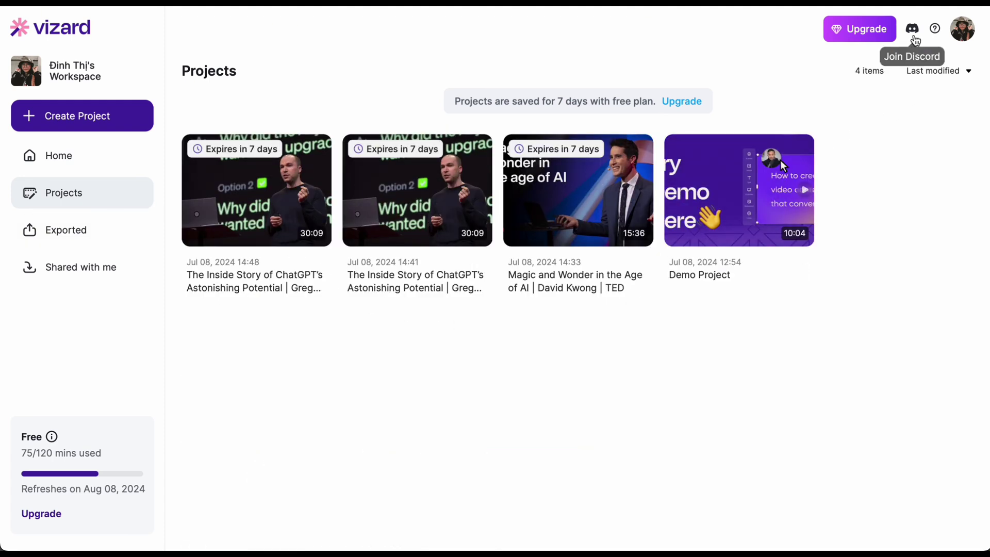
left_click(912, 28)
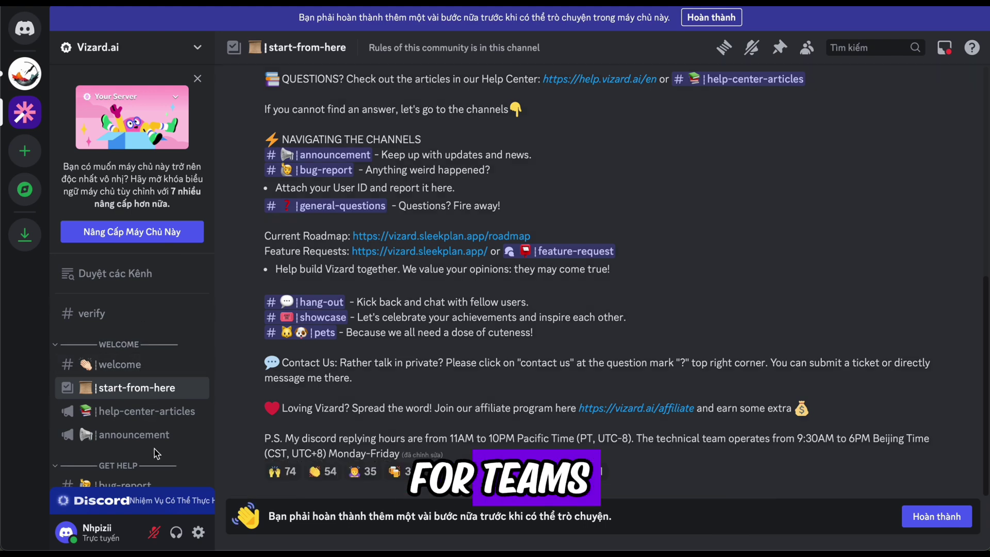
- Browse the Vizard.ai server's help-center, welcome, hang-out and showcase channels, ending on #pets
left_click(155, 412)
left_click(153, 384)
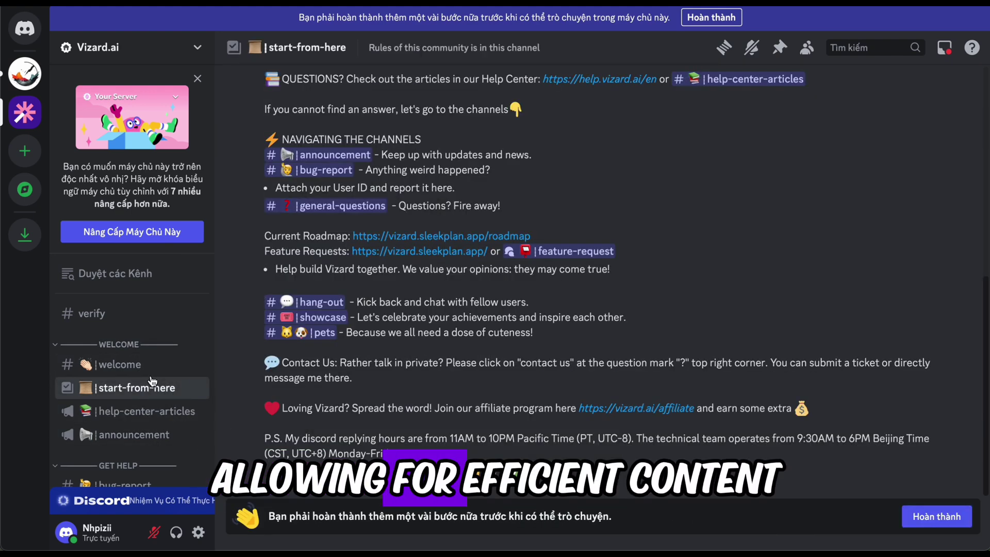
left_click(152, 365)
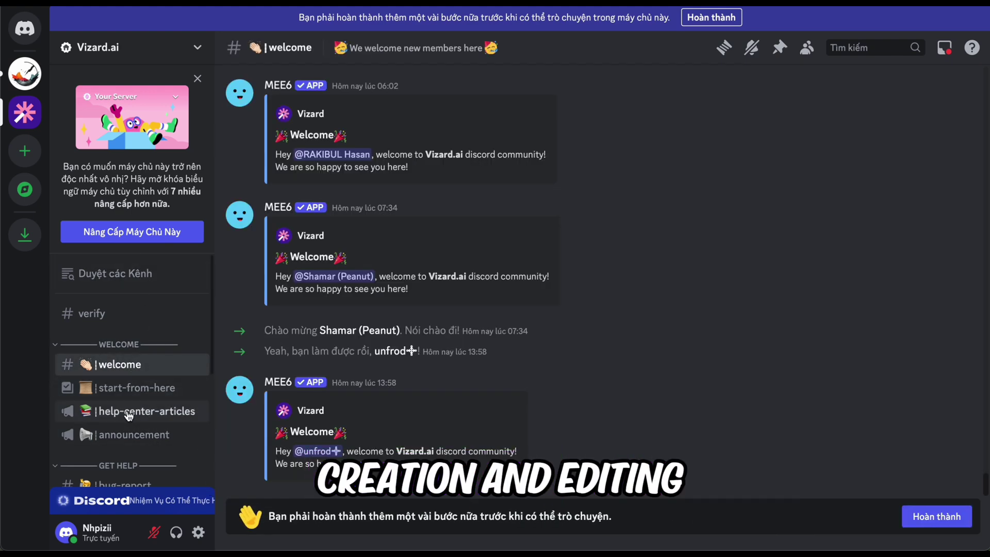
scroll(140, 338, "down", 4)
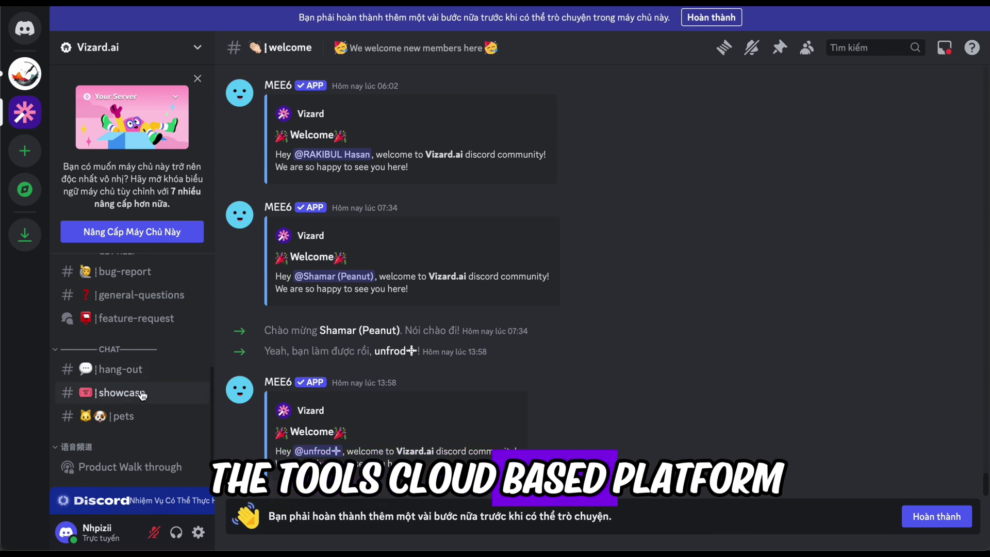
left_click(119, 369)
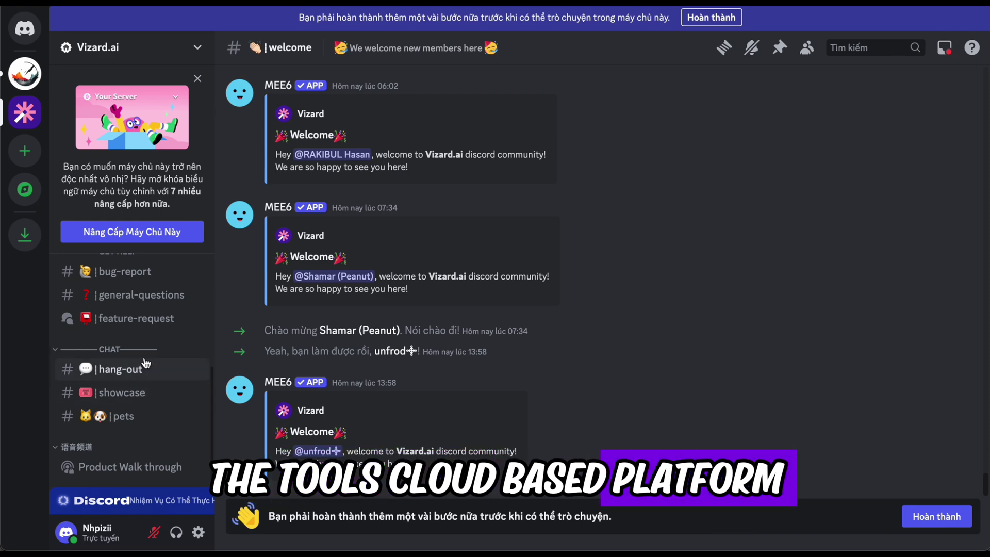
left_click(141, 394)
left_click(146, 419)
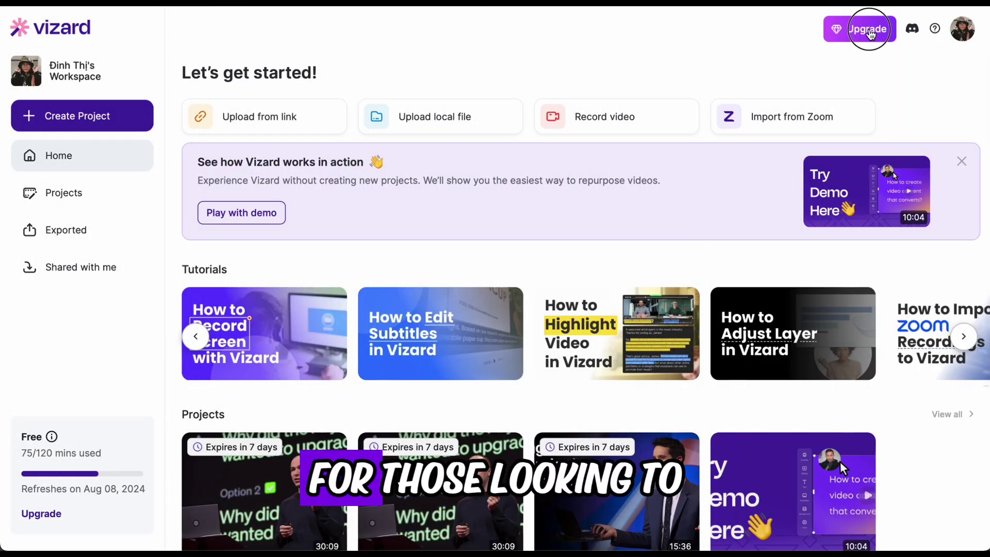
- Compare the Creator ($20/mo) and Pro ($60/mo) upgrade plans with monthly pricing shown
left_click(862, 29)
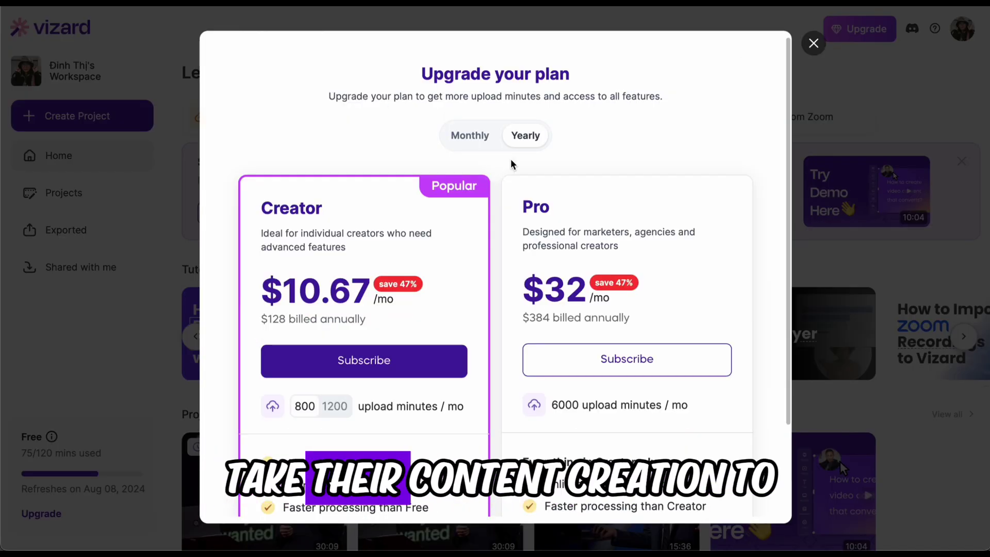
left_click_drag(790, 165, 791, 248)
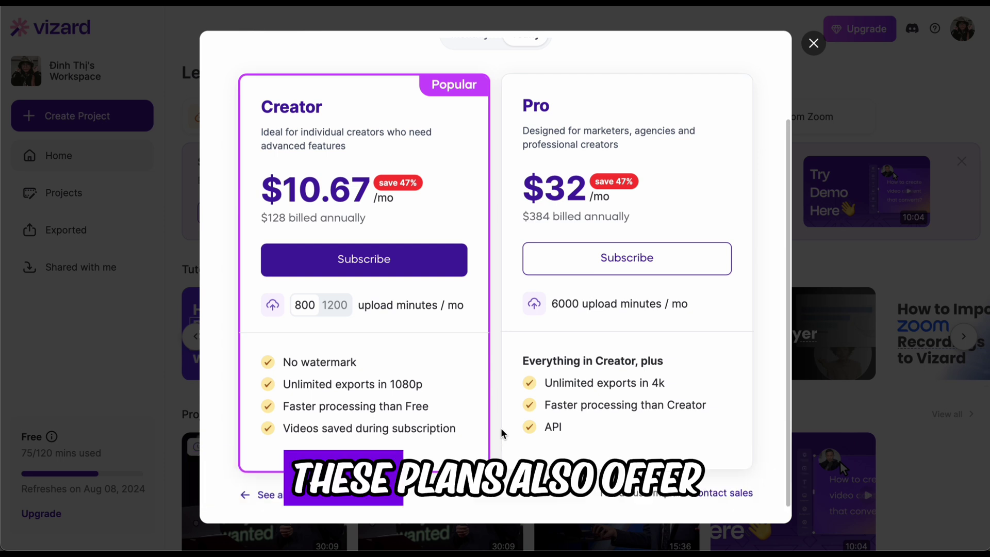
left_click_drag(544, 383, 789, 342)
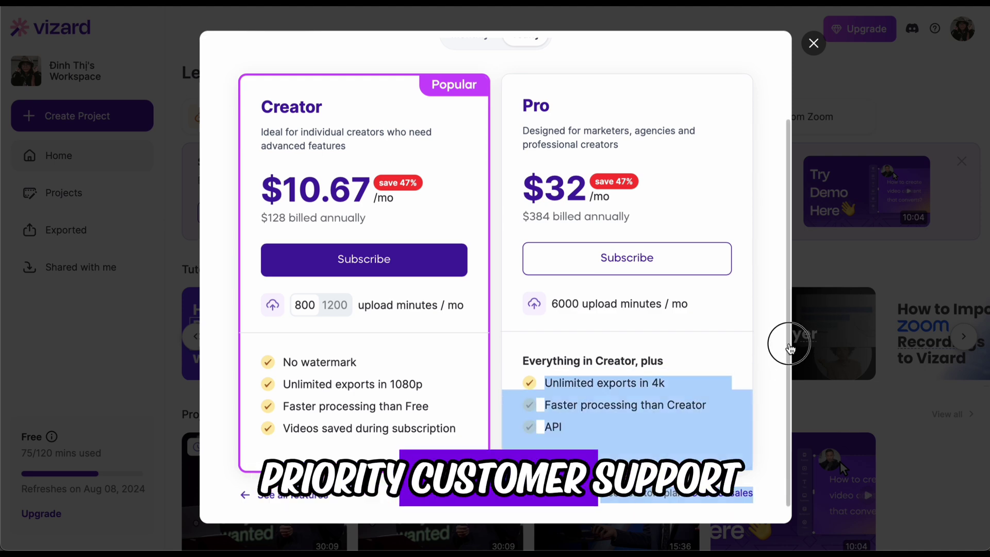
left_click(757, 356)
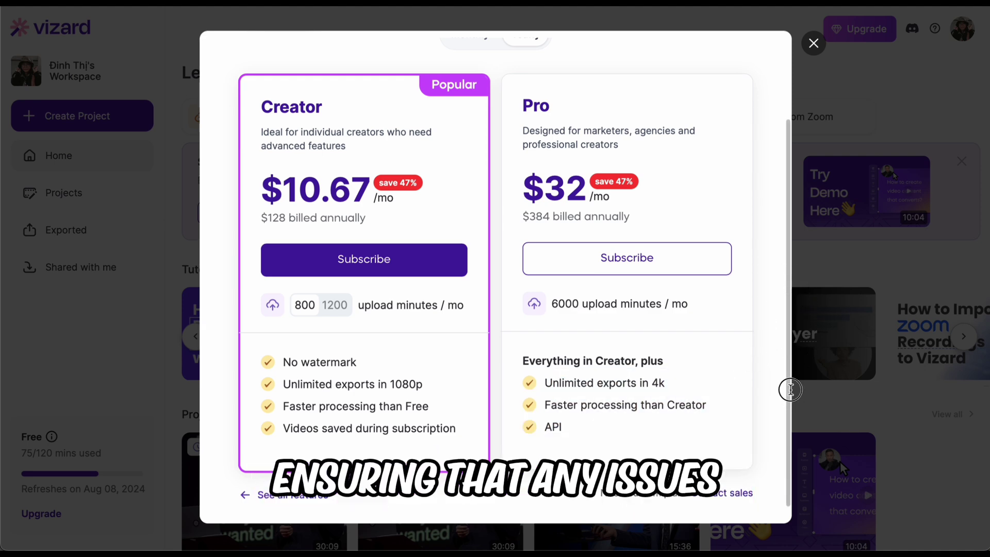
left_click_drag(790, 395, 789, 314)
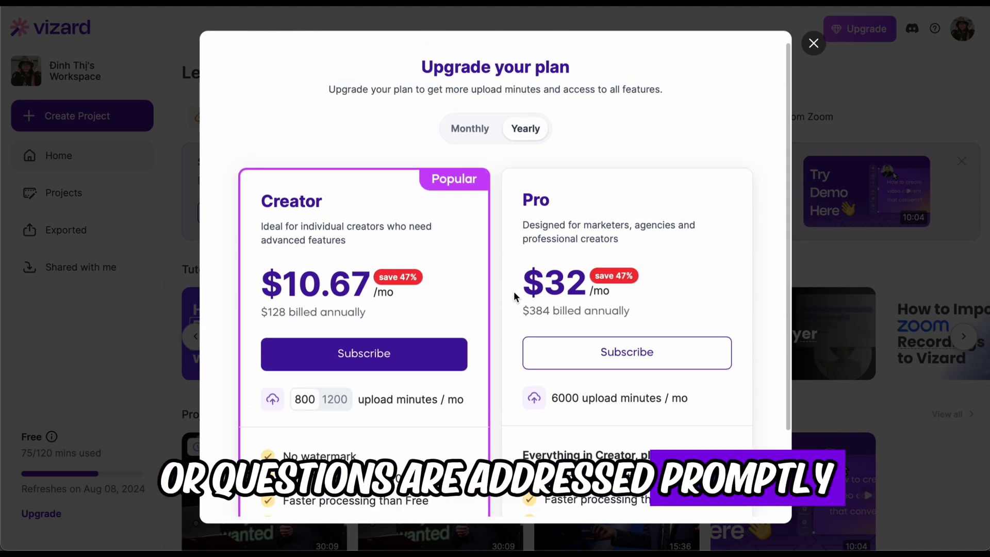
left_click(470, 129)
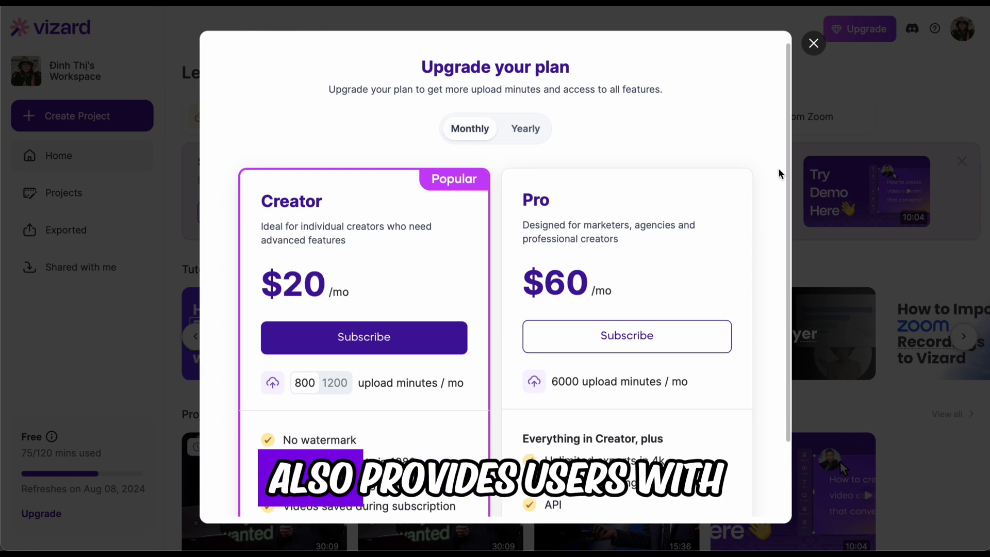
left_click_drag(788, 173, 791, 262)
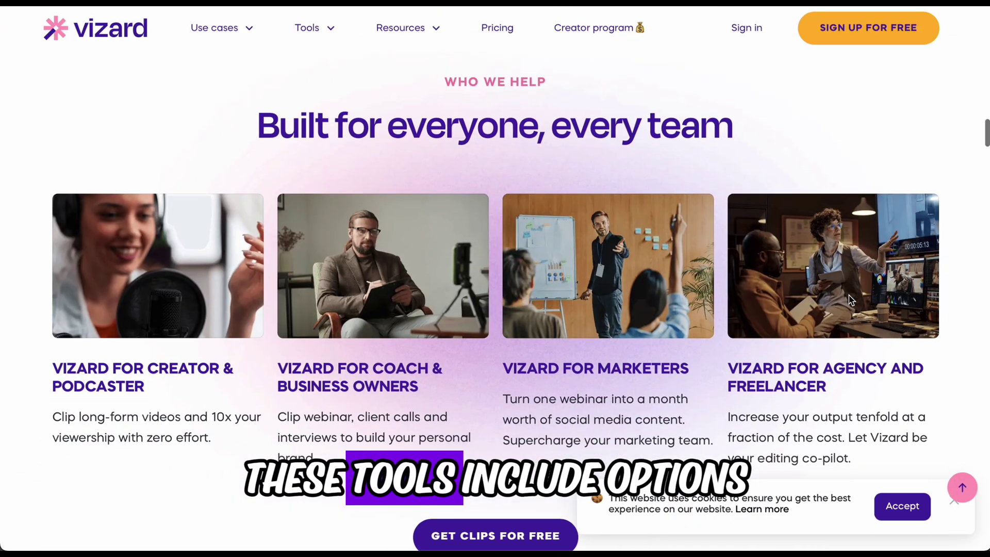
- Scroll the homepage through AI Clipping, Auto-reframe, Captions and Emoji down to AI B-roll
scroll(849, 299, "down", 10)
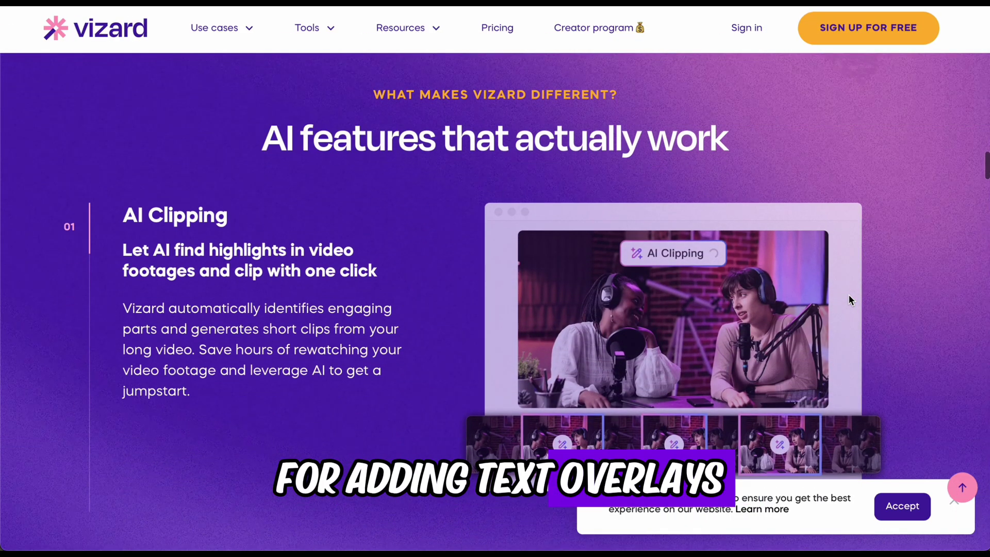
scroll(849, 294, "down", 8)
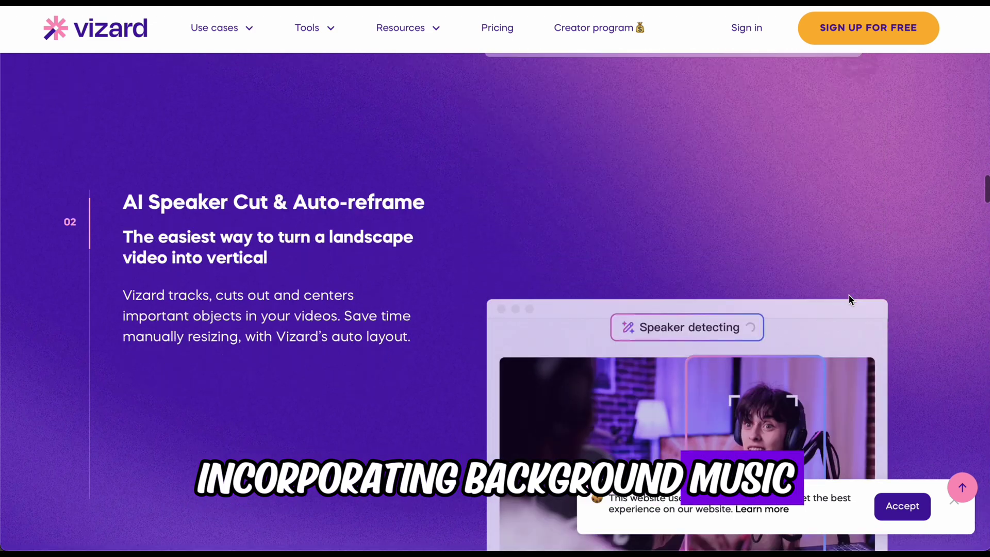
scroll(850, 299, "down", 7)
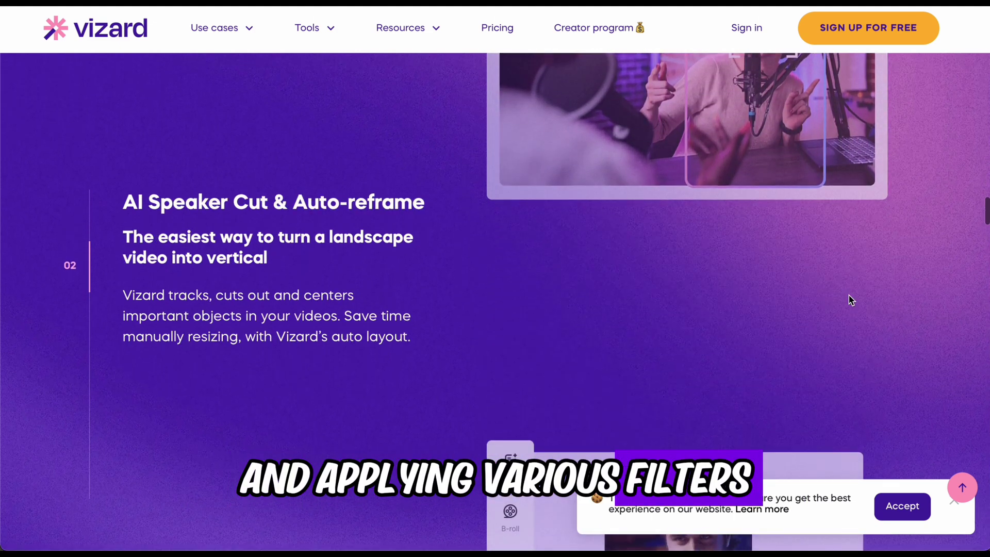
scroll(850, 300, "down", 7)
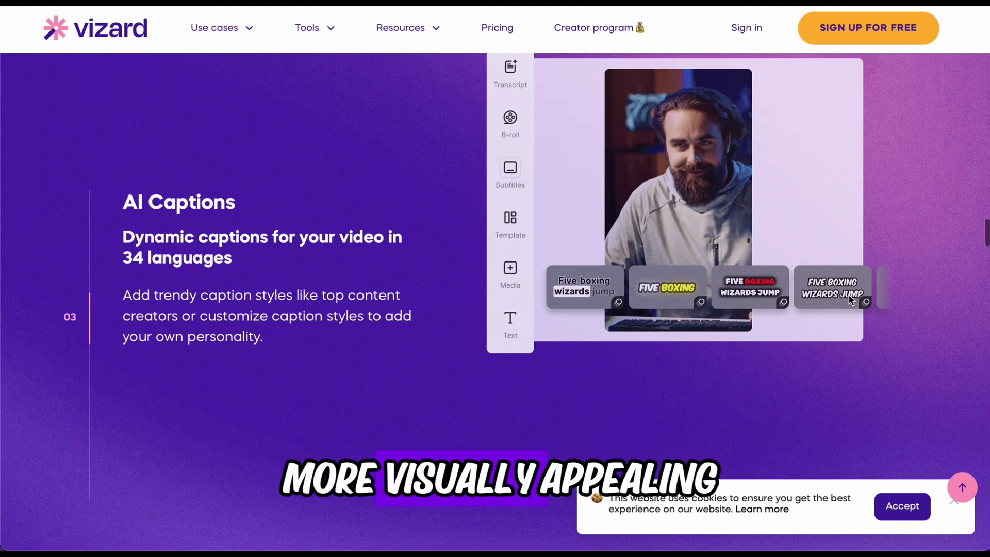
scroll(850, 299, "down", 7)
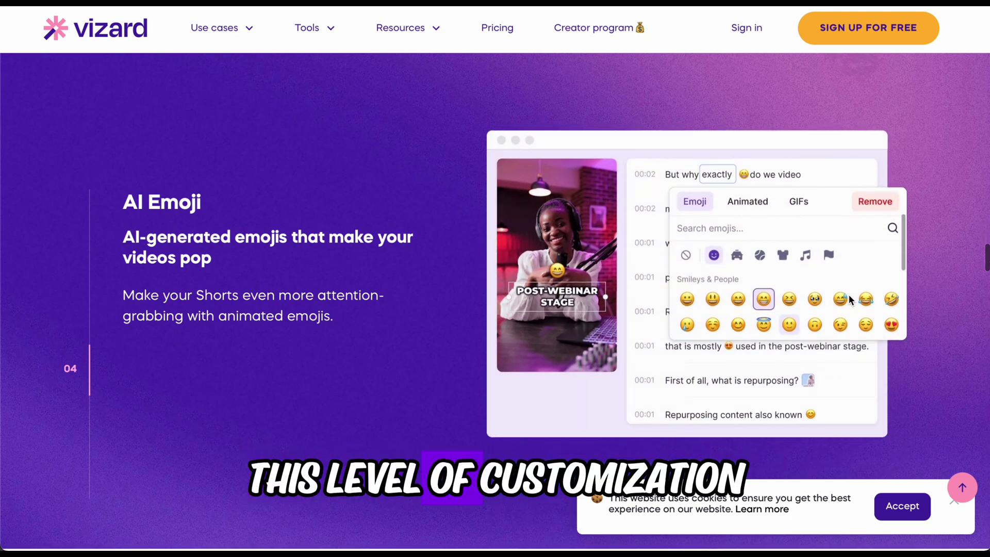
scroll(849, 297, "down", 7)
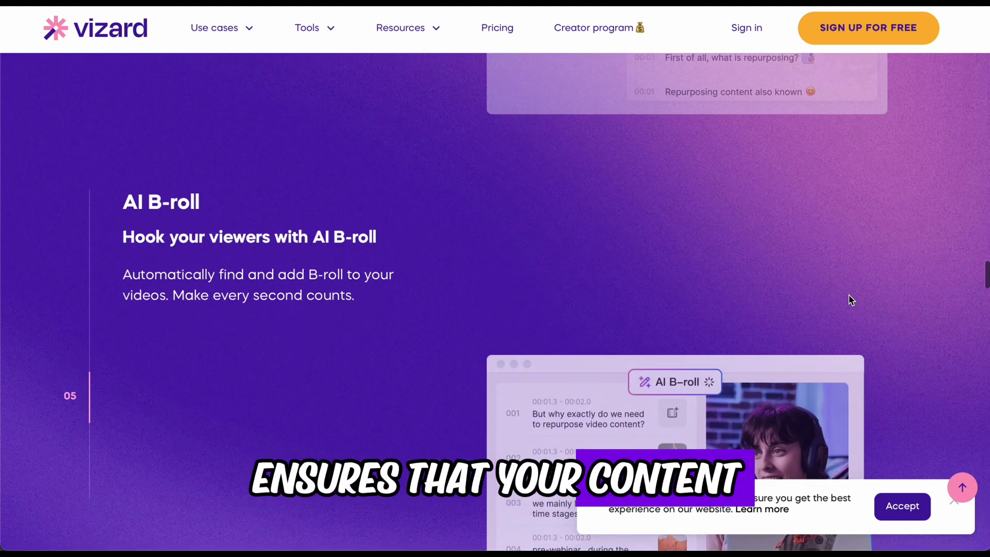
scroll(850, 299, "down", 5)
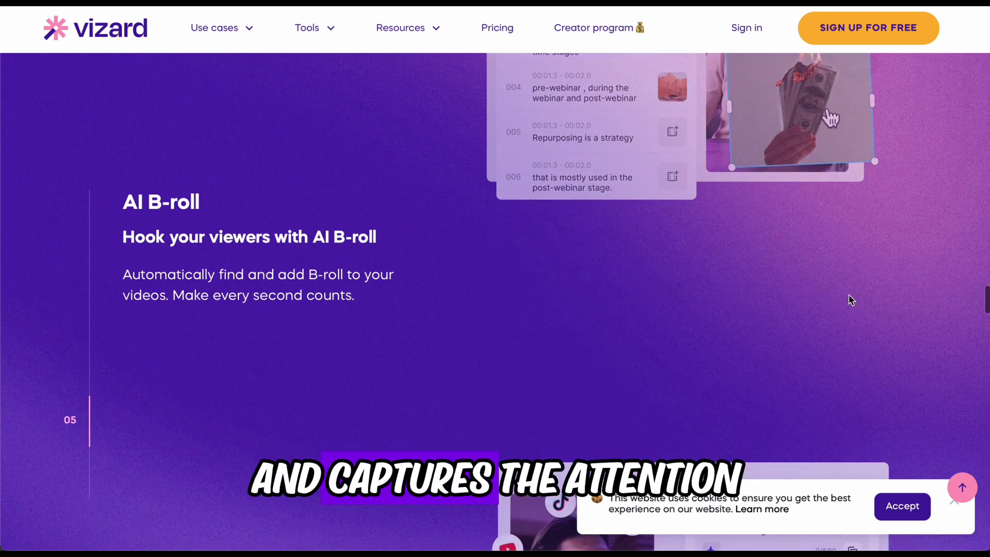
scroll(849, 294, "down", 12)
left_click(367, 61)
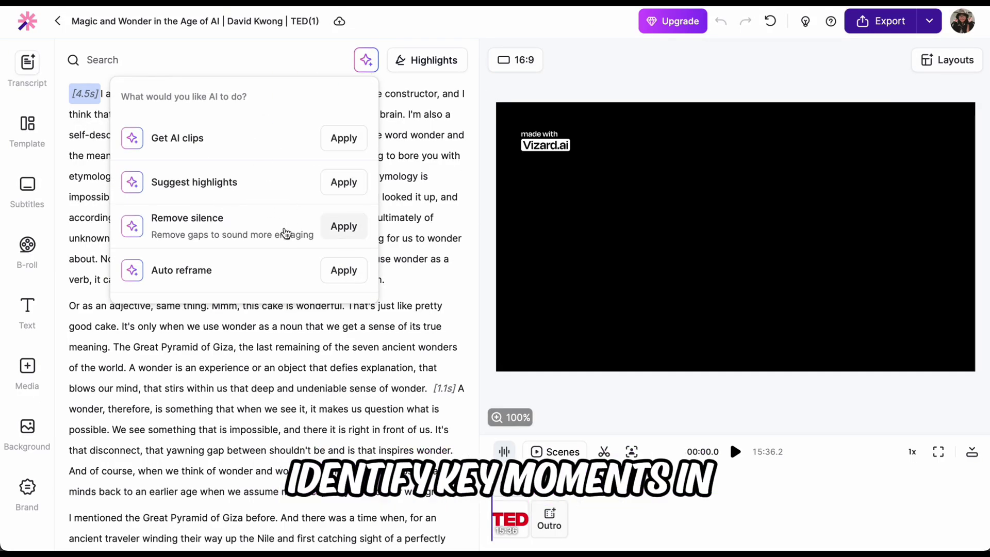
- Apply Suggest highlights so AI marks the talk's most engaging transcript passages
left_click(337, 186)
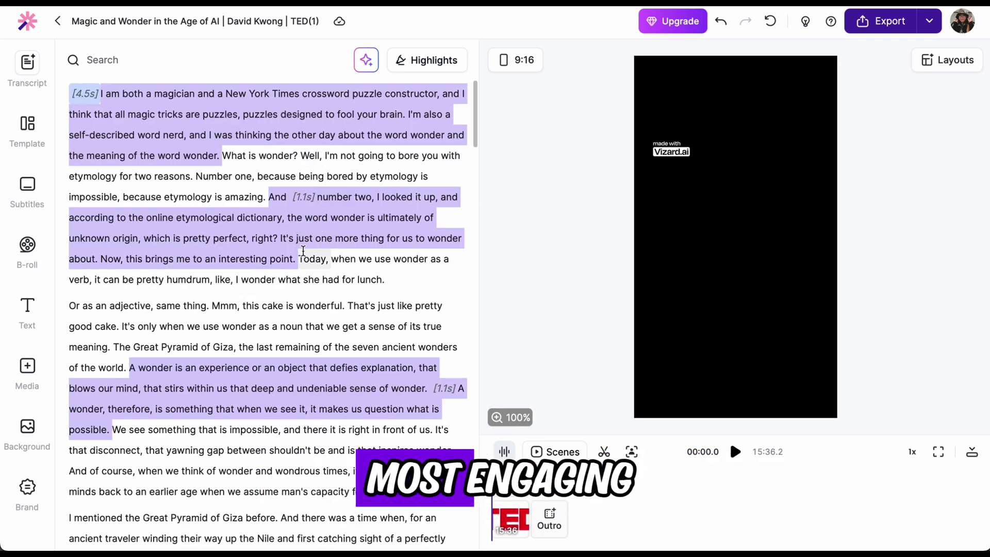
scroll(273, 423, "down", 15)
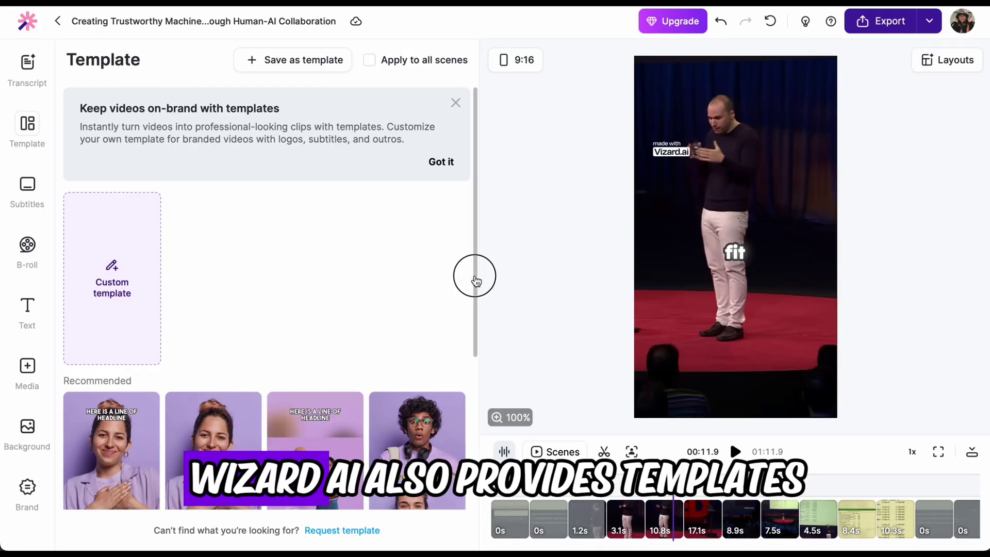
- Scroll to the Recommended templates for the 'Creating Trustworthy Machines through Human-AI Collaboration' clip
left_click_drag(472, 274, 477, 444)
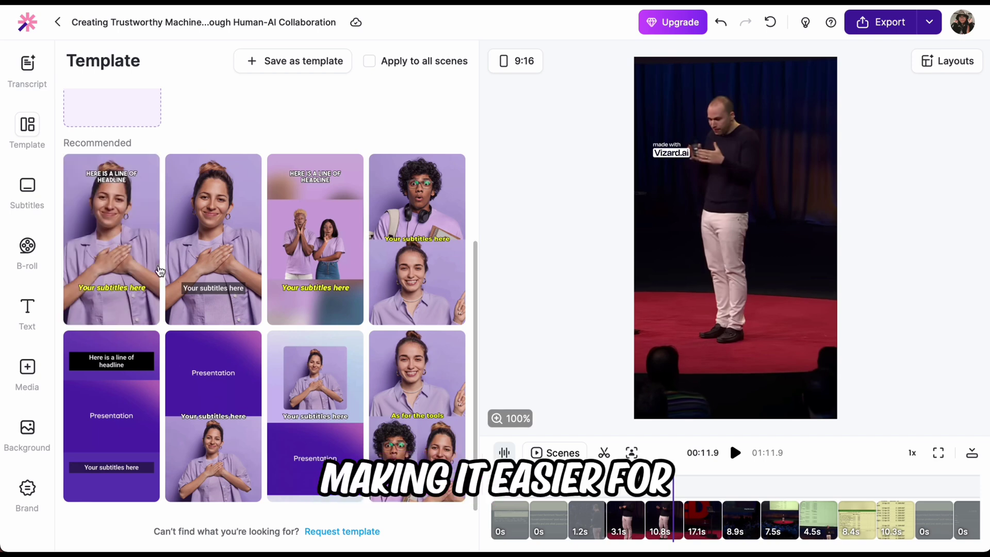
- Apply the first recommended headline template and restyle its headline as black italic PT Serif
left_click(137, 292)
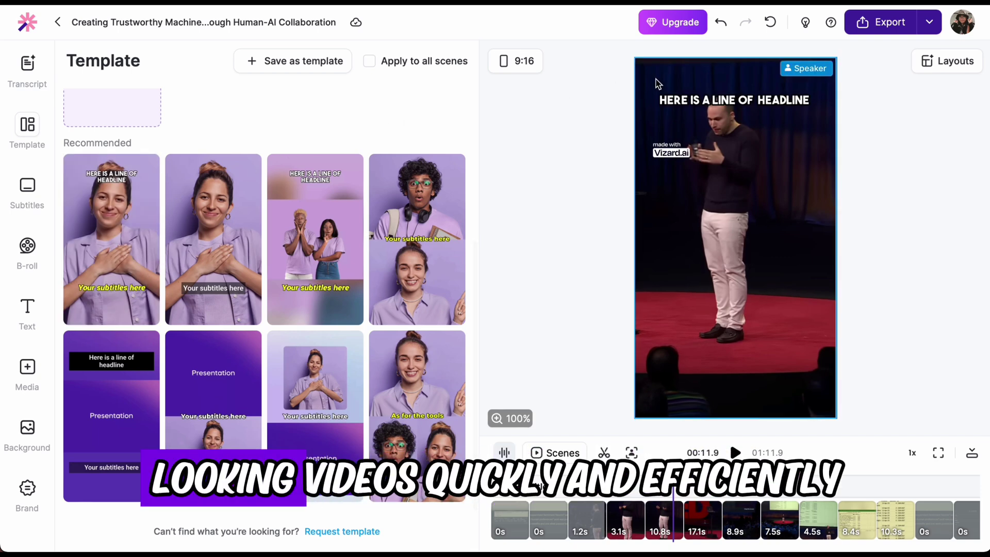
left_click(682, 102)
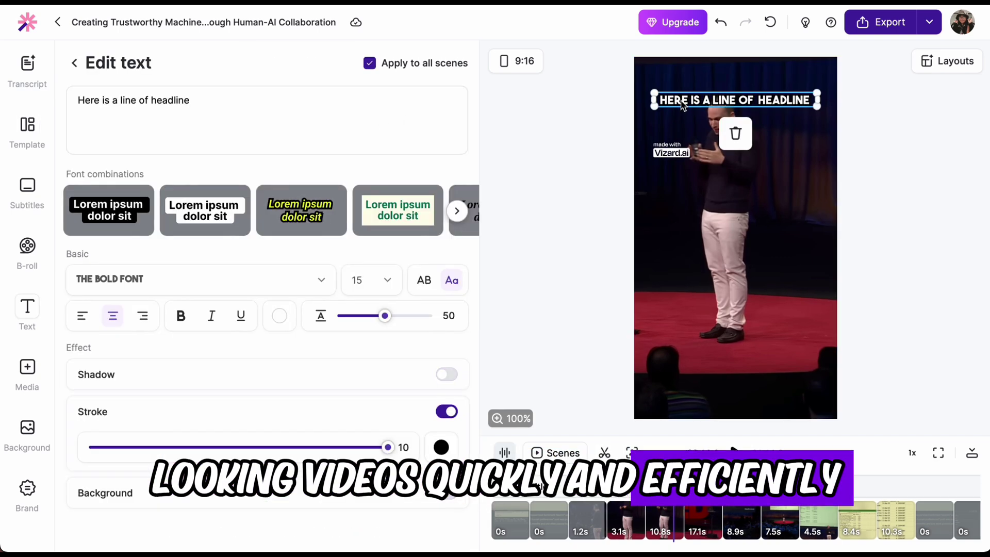
left_click(457, 212)
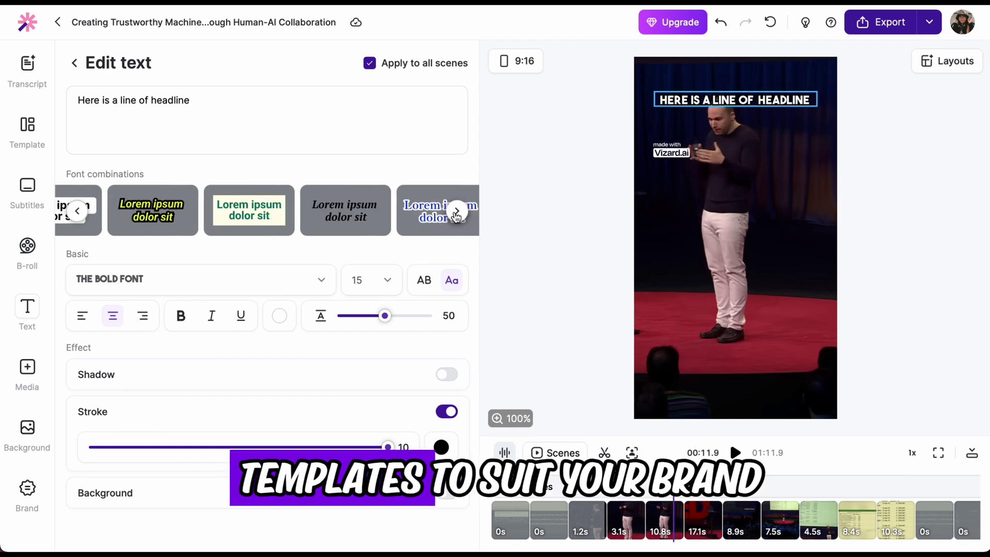
left_click(453, 217)
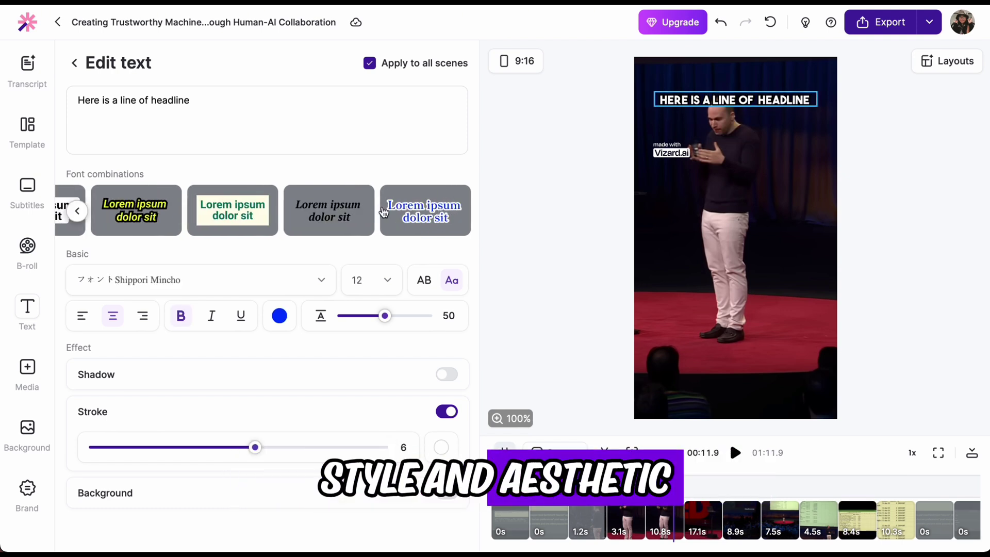
left_click(368, 216)
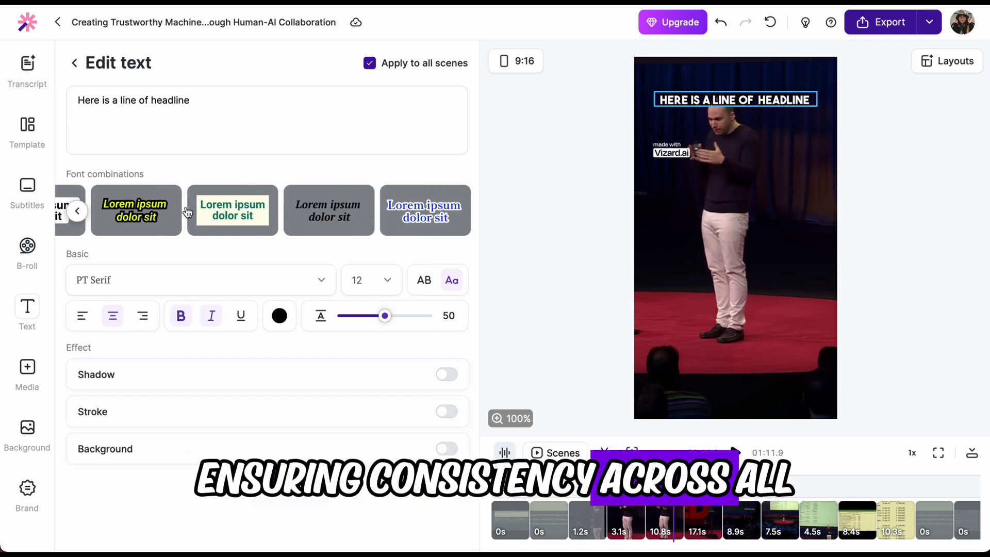